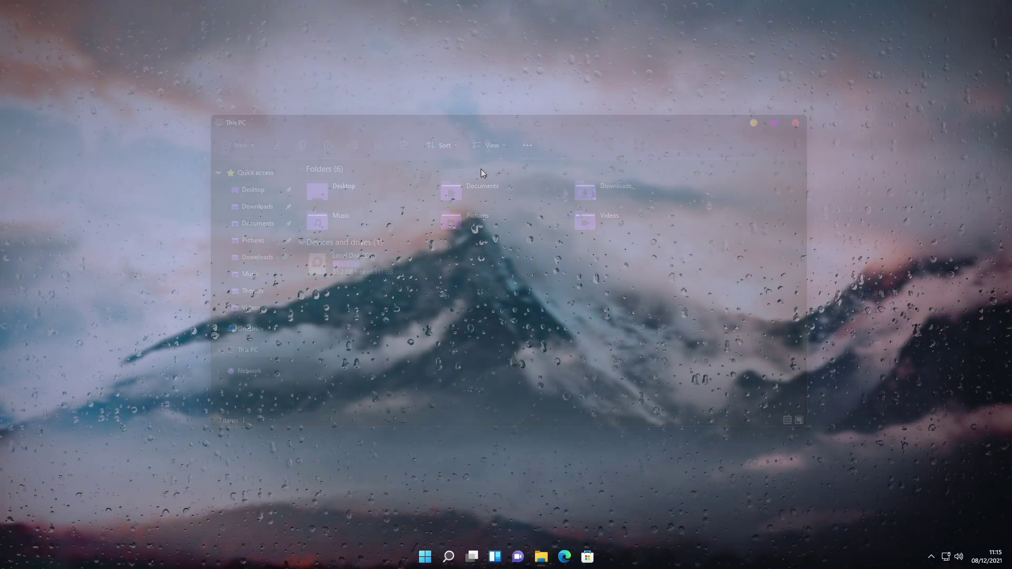
right_click(481, 173)
left_click(498, 211)
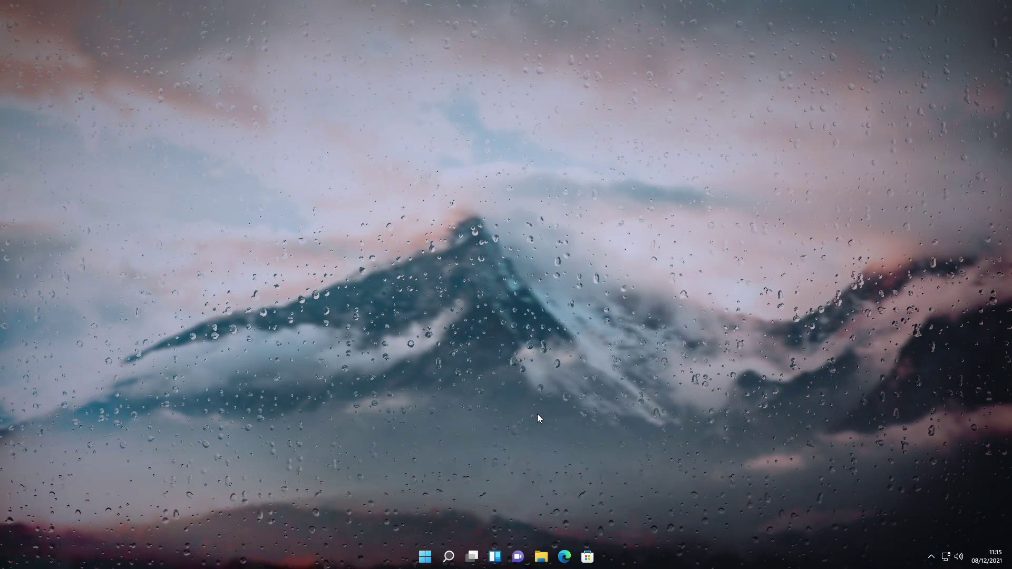
left_click(542, 558)
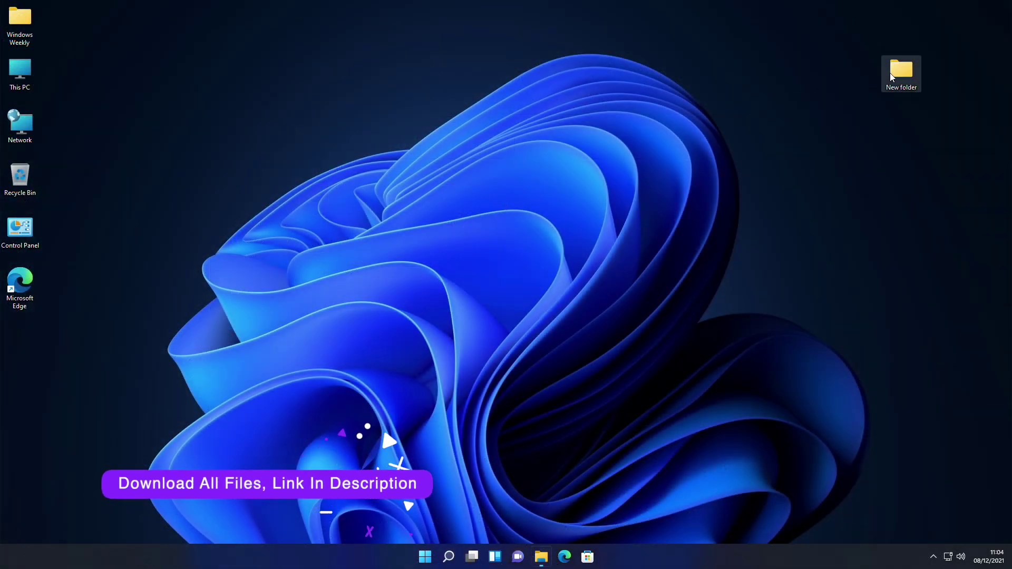
Open New folder on the desktop and extract the 7tsp_gui_2019_edition archive to its default destination
double_click(890, 75)
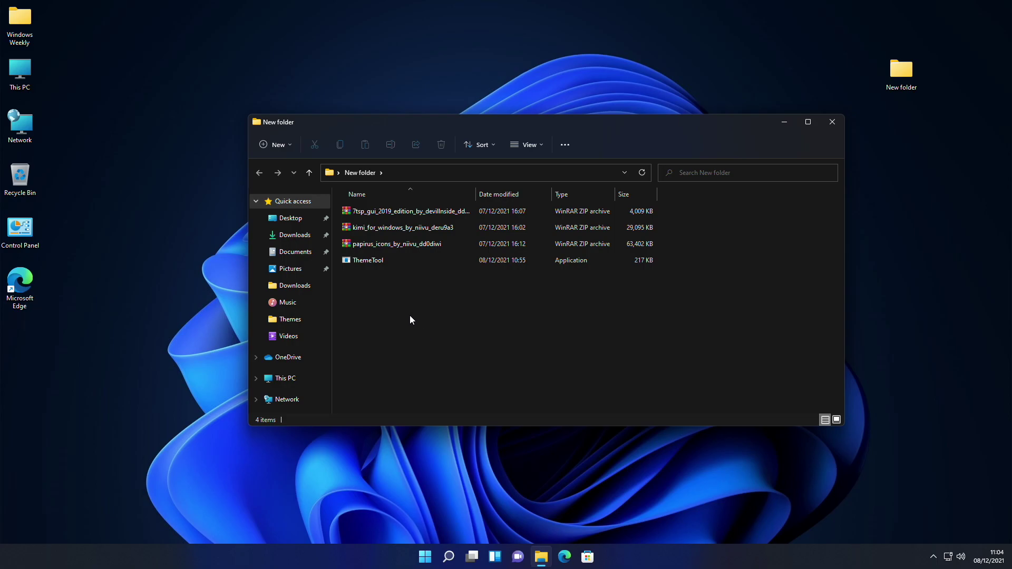
left_click(402, 215)
left_click(587, 144)
left_click(585, 373)
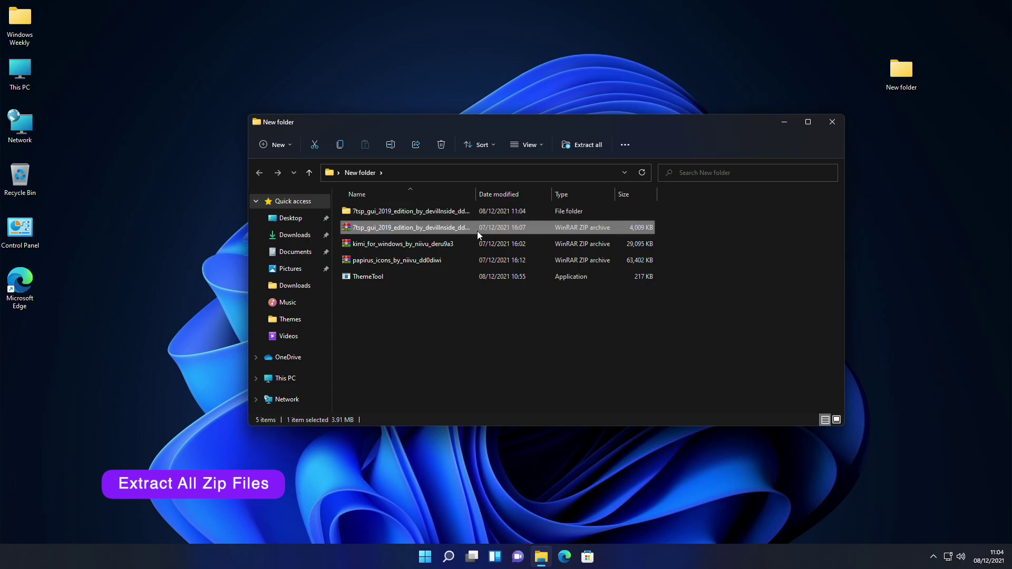
Extract the kimi_for_windows_by_niivu_deru9a3 and papirus_icons_by_niivu_dd0diwi archives to their default destinations
left_click(470, 243)
left_click(580, 146)
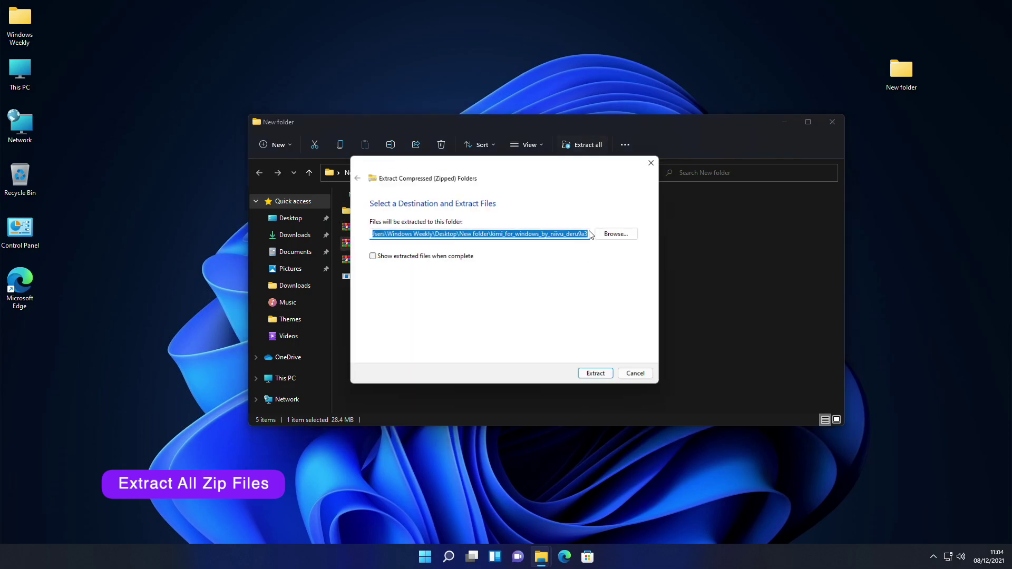
left_click(601, 377)
left_click(403, 276)
left_click(592, 142)
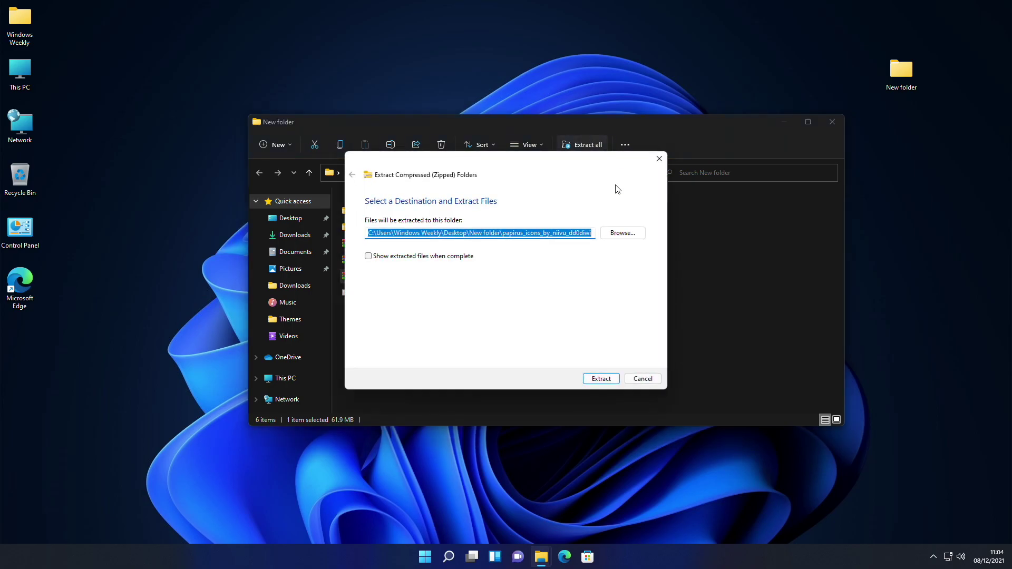
left_click(602, 379)
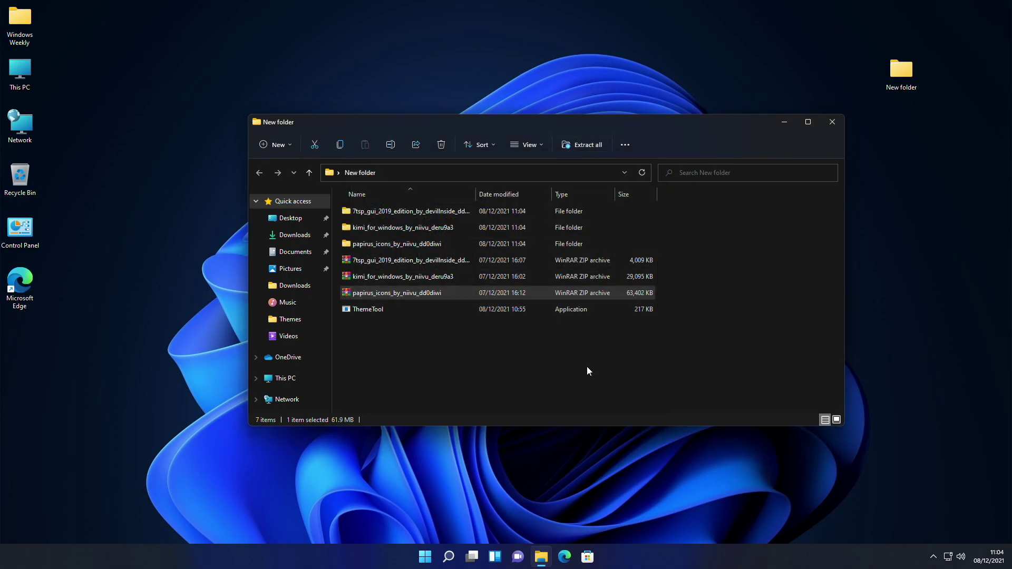
Copy everything in the Themes folder of the extracted Kimi for Windows package, including the Kimi folder and all theme files
left_click(406, 228)
double_click(406, 230)
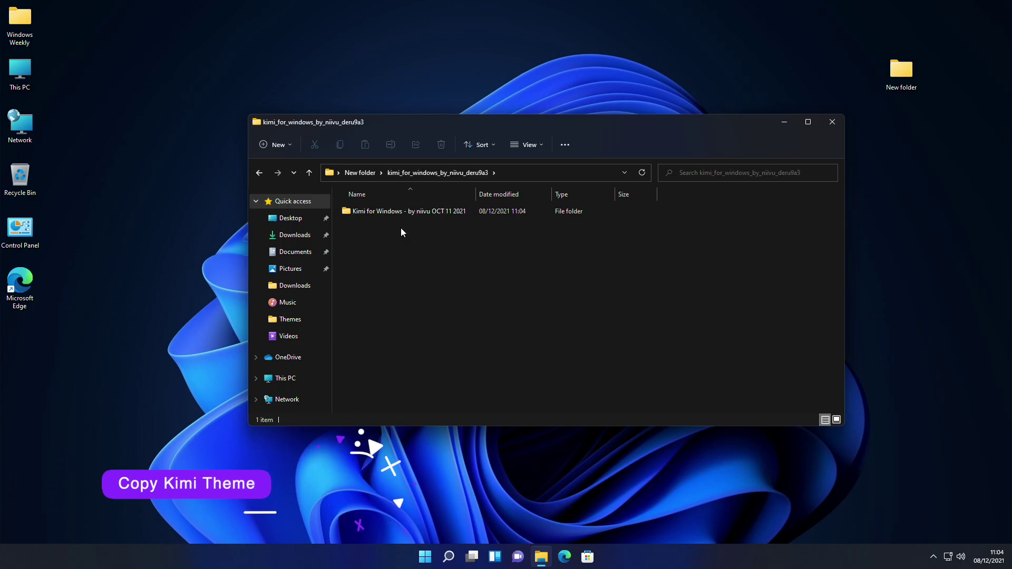
double_click(398, 214)
left_click(388, 244)
double_click(387, 243)
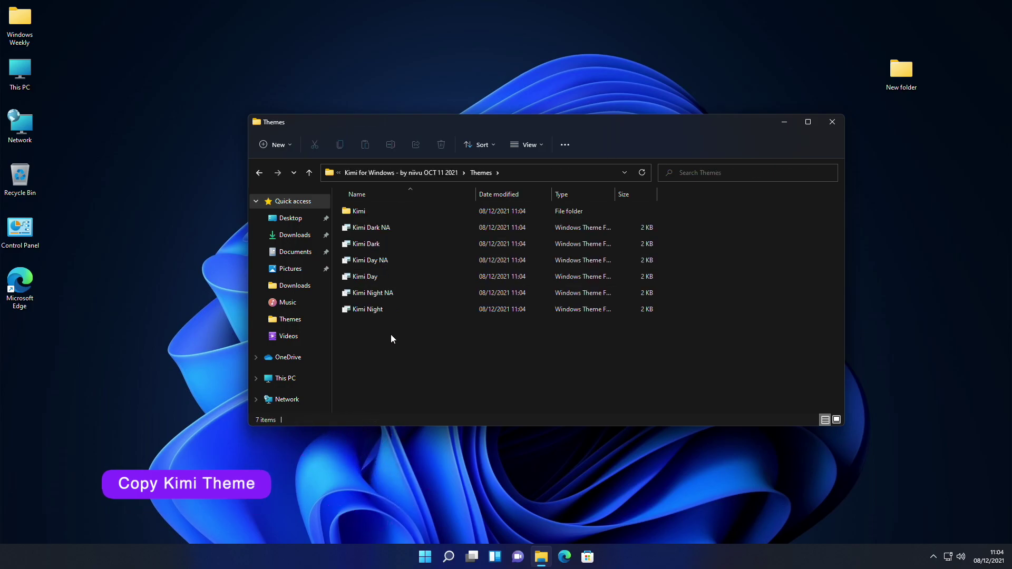
left_click_drag(391, 333, 378, 209)
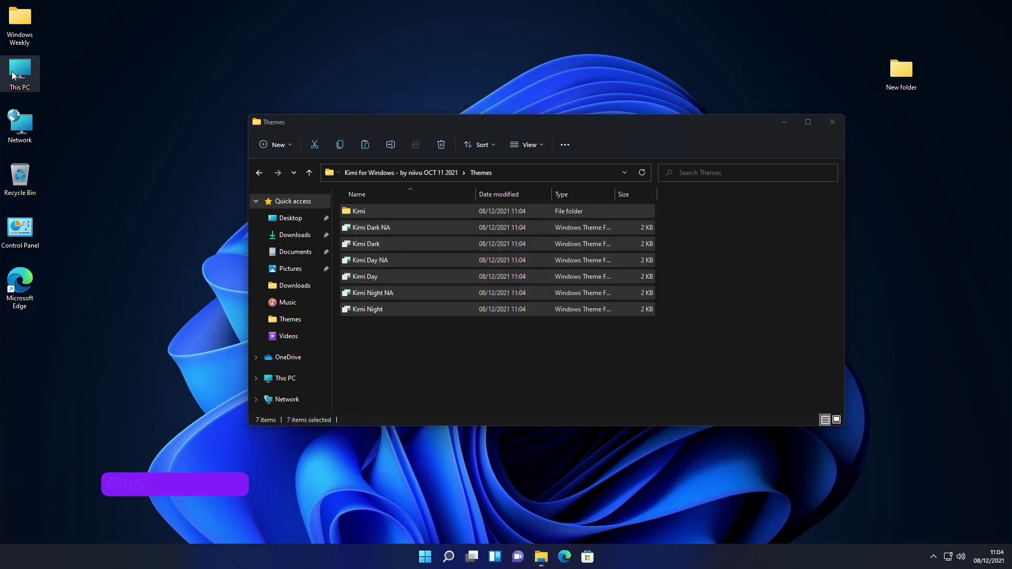
Paste the copied Kimi theme files into C:\Windows\Resources\Themes and close that window
double_click(3, 69)
double_click(429, 316)
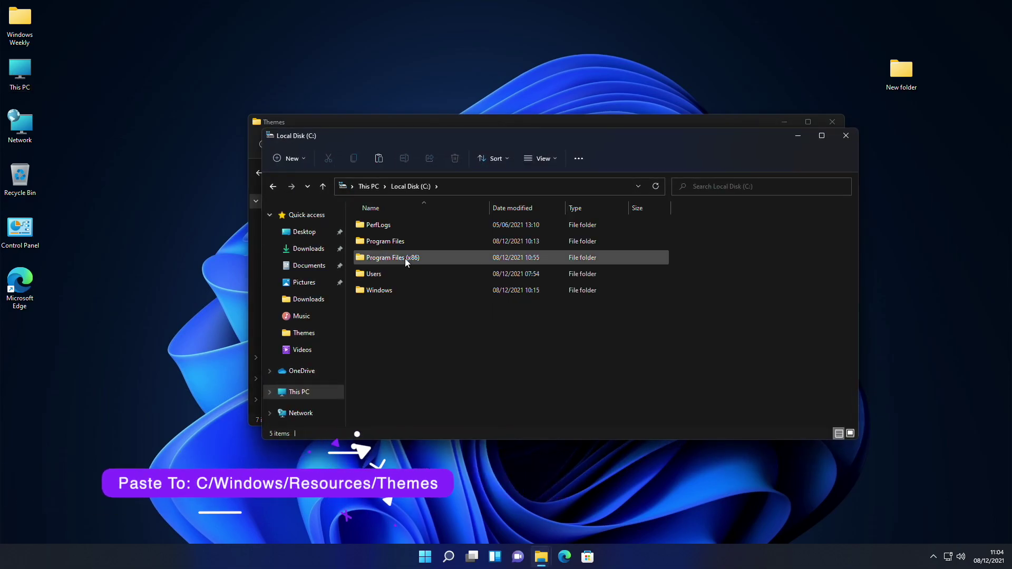
double_click(397, 290)
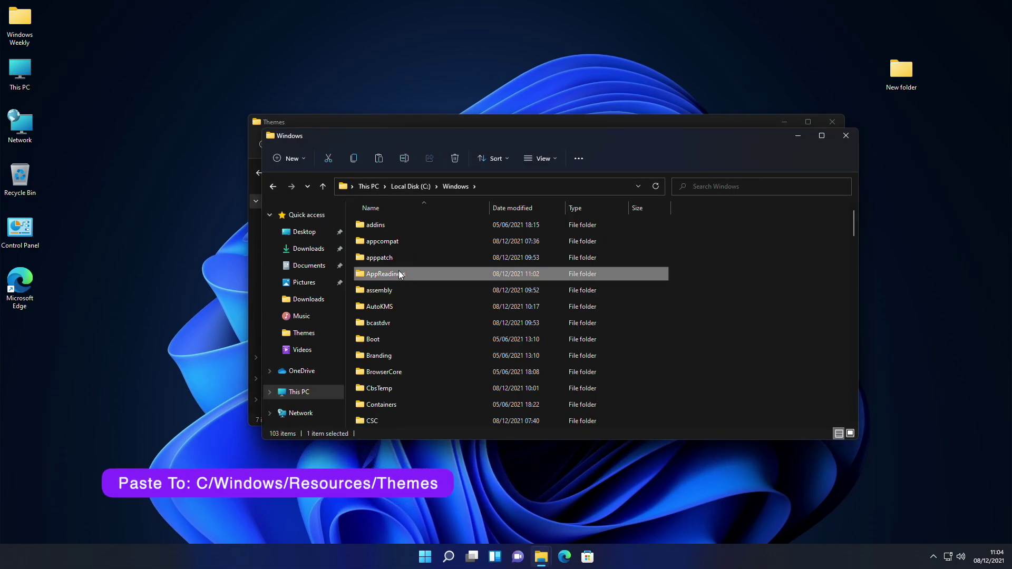
key("r")
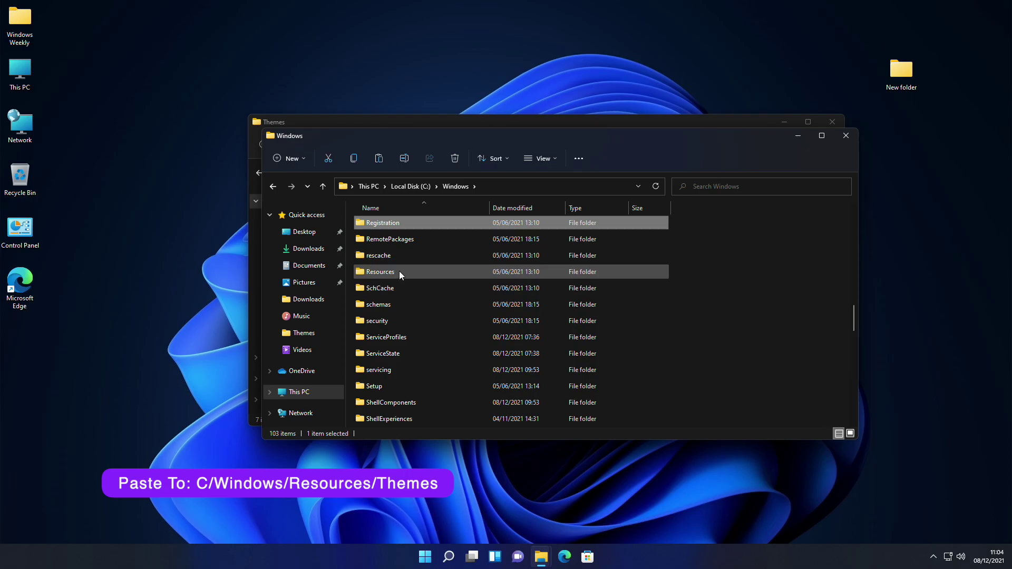
double_click(400, 271)
double_click(397, 247)
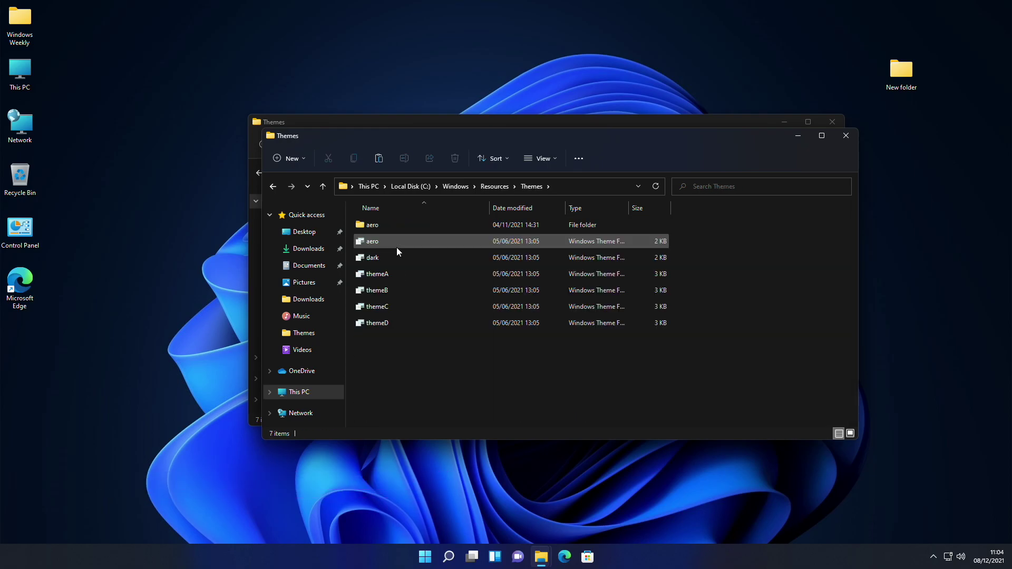
left_click(380, 160)
left_click(469, 229)
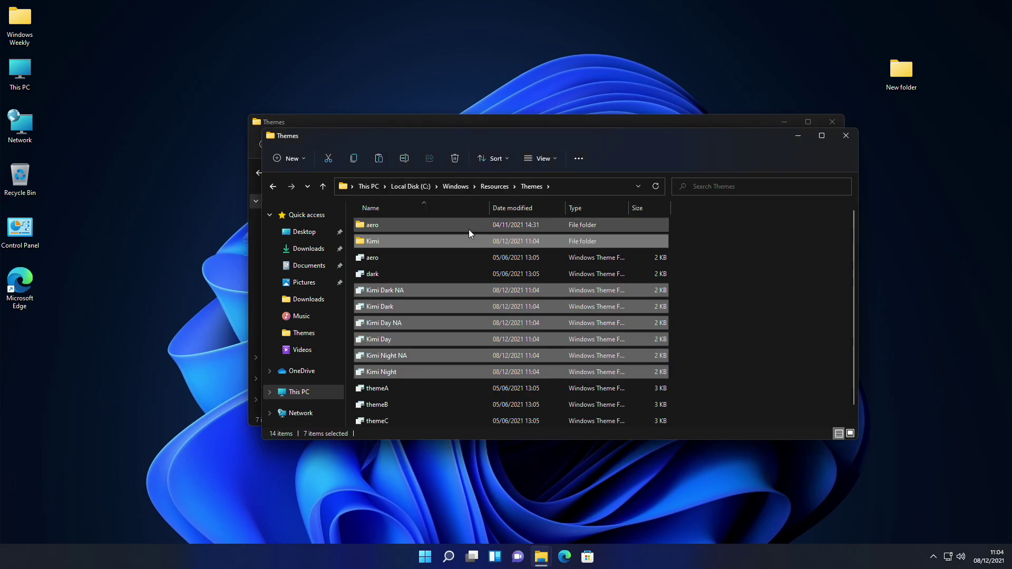
left_click(850, 136)
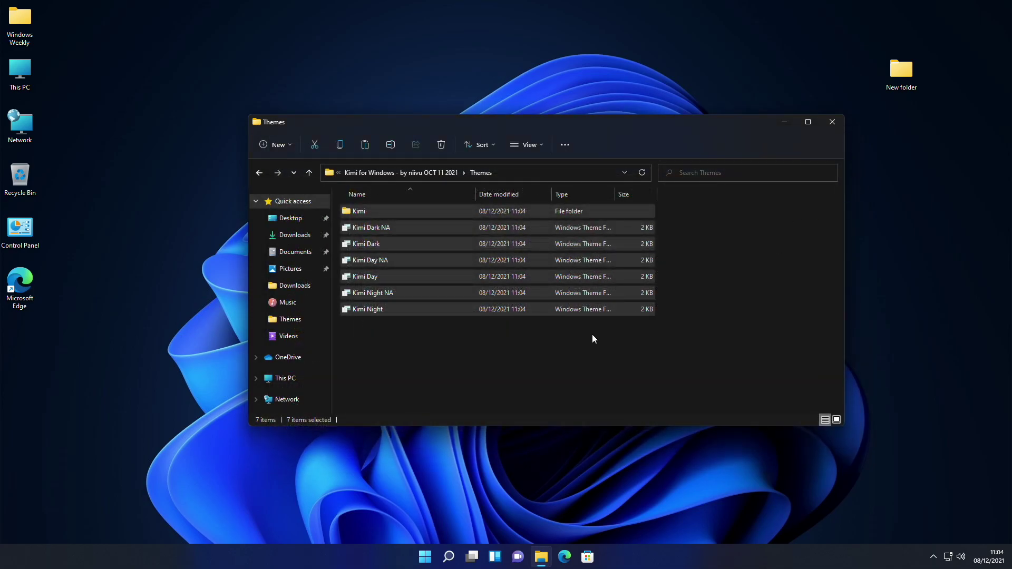
Return to New folder and run ThemeTool as administrator, allowing it to make changes and agreeing to its license
key("alt+Up")
key("alt+Up")
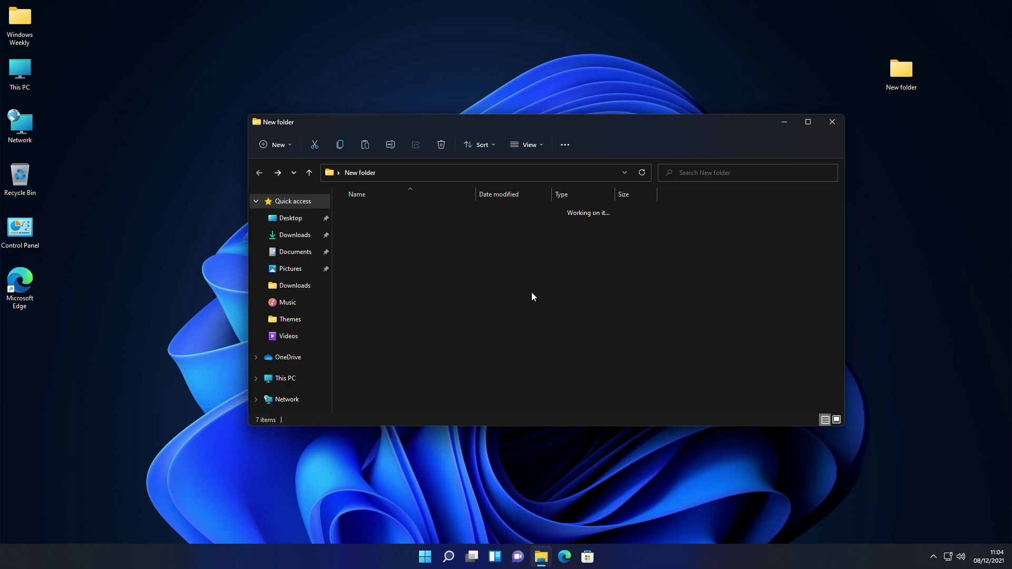
key("alt+Up")
right_click(444, 312)
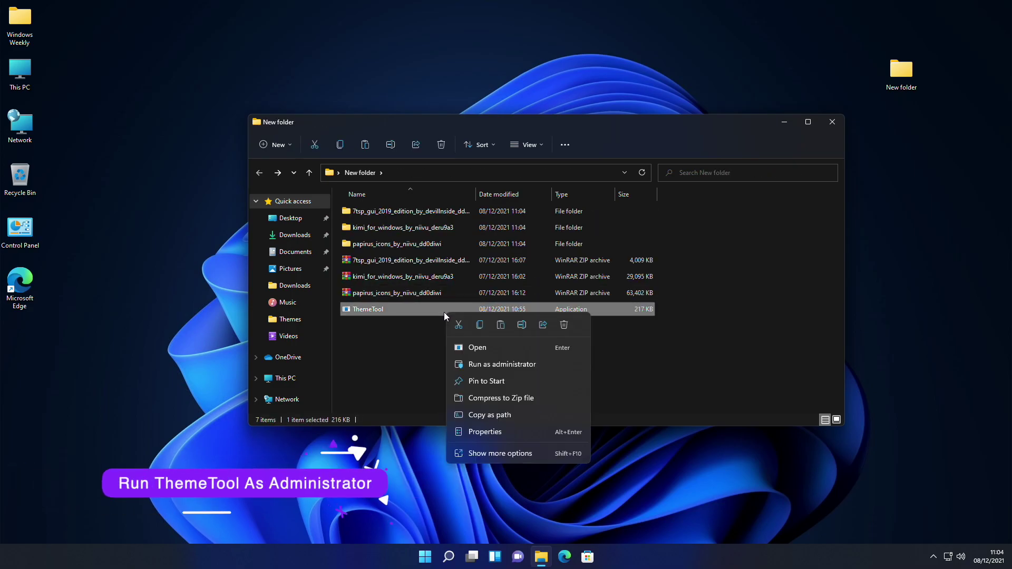
left_click(484, 368)
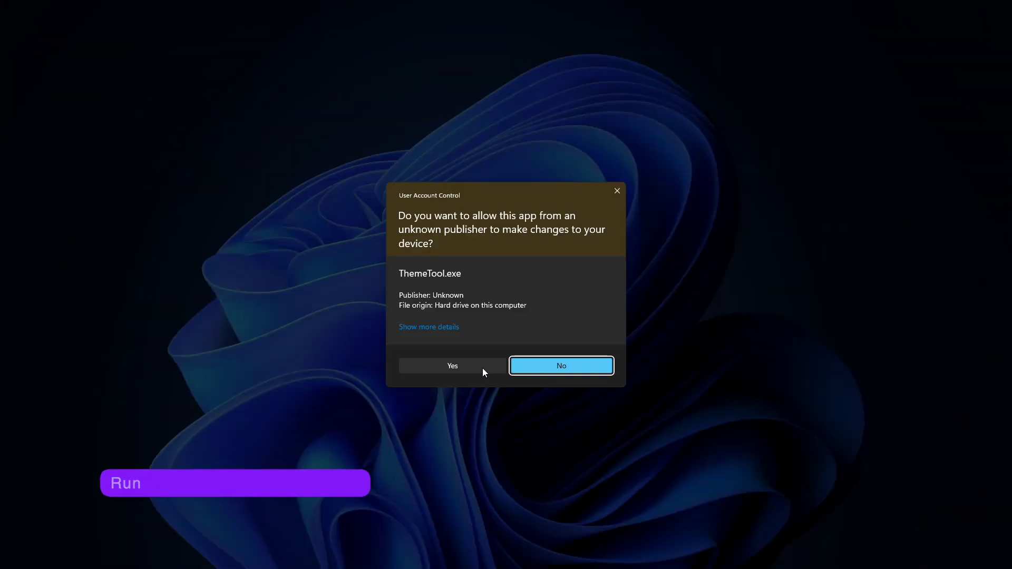
left_click(483, 369)
left_click(506, 313)
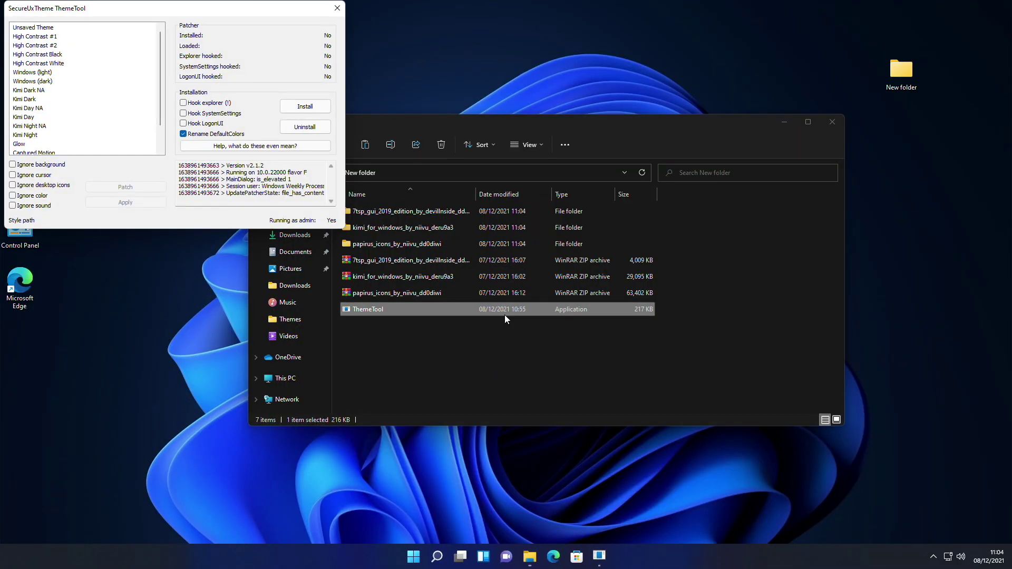
Install the SecureUxTheme patcher with Hook SystemSettings and Hook LogonUI enabled, and reboot the computer
left_click(207, 123)
left_click(208, 113)
left_click(304, 107)
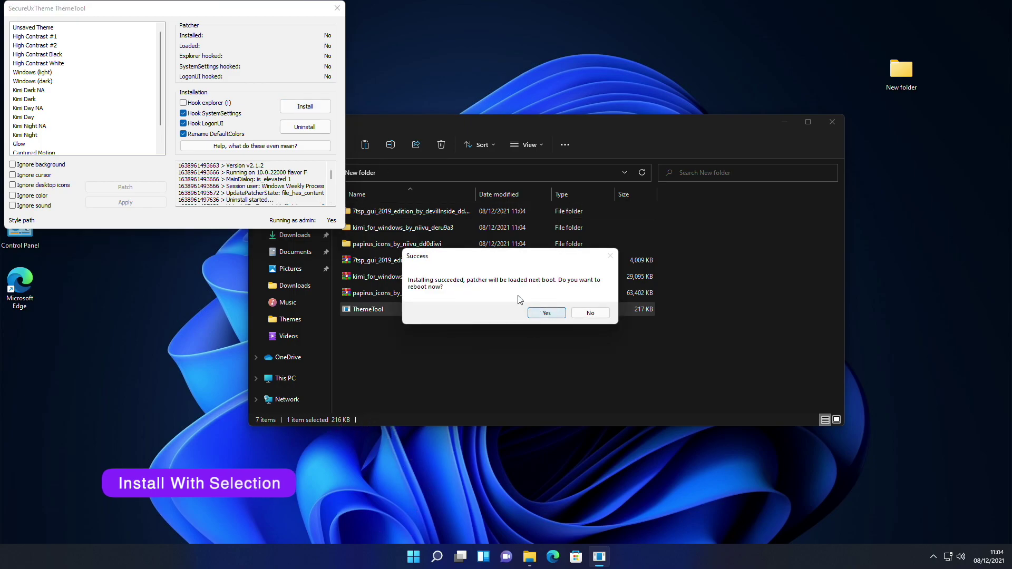
left_click(544, 313)
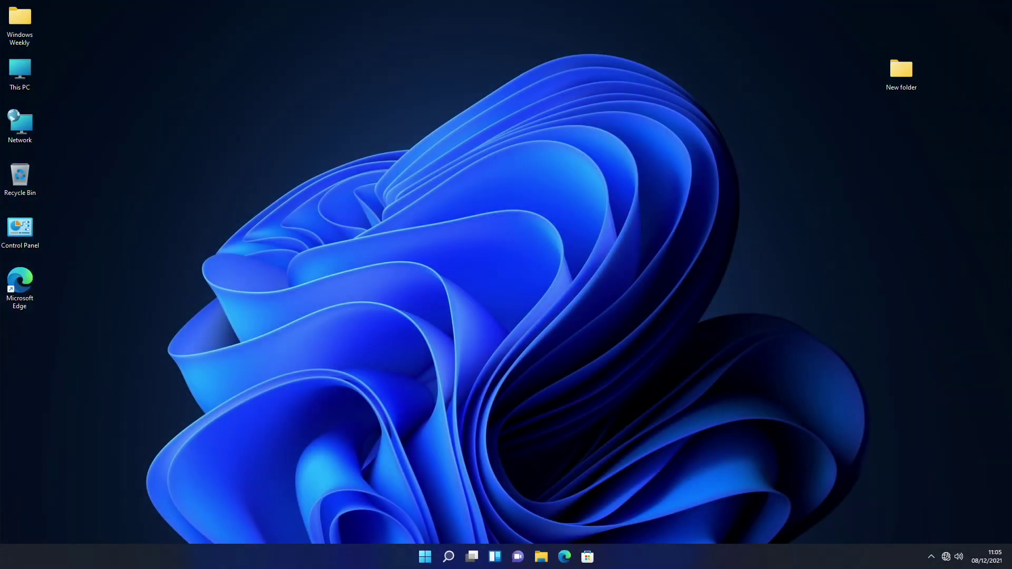
right_click(545, 157)
left_click(588, 194)
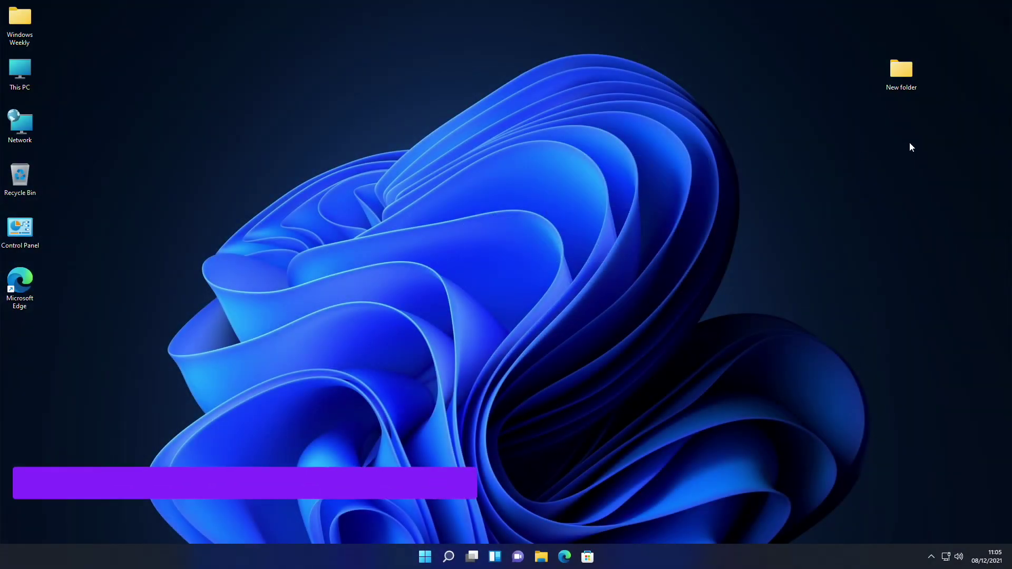
Open New folder on the desktop and run ThemeTool as administrator again after the reboot, agreeing to the license
double_click(890, 76)
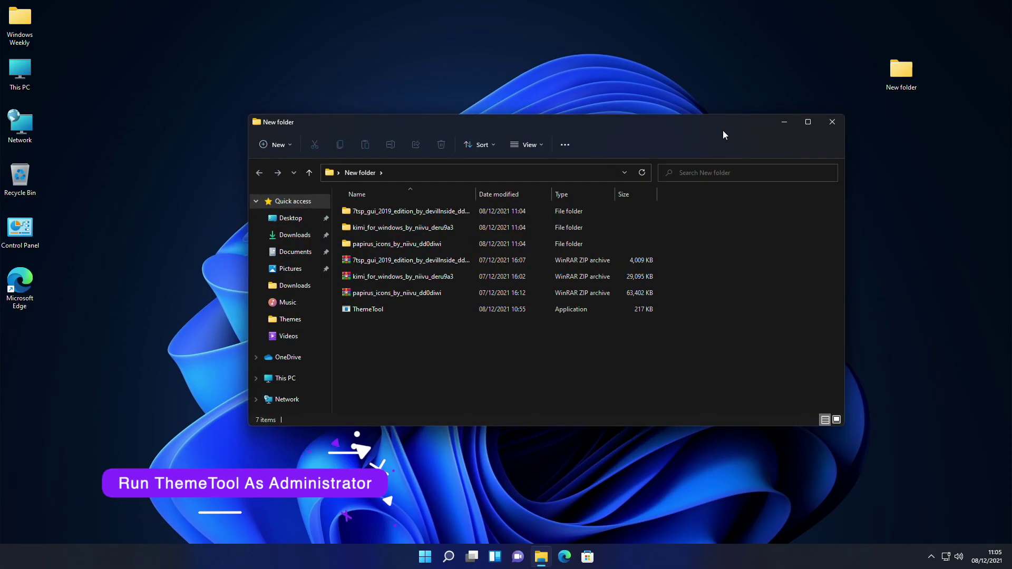
right_click(426, 313)
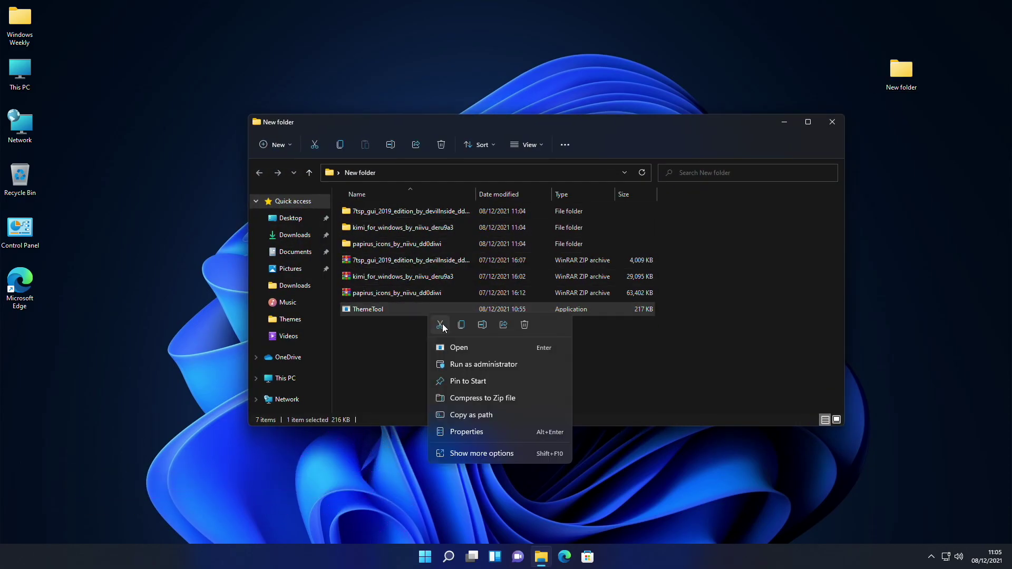
left_click(460, 363)
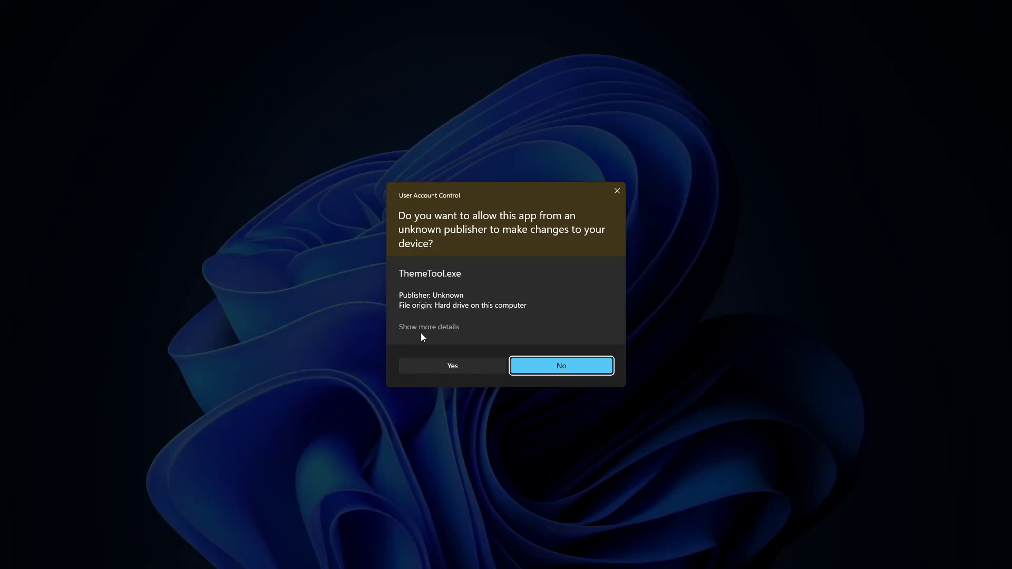
left_click(424, 364)
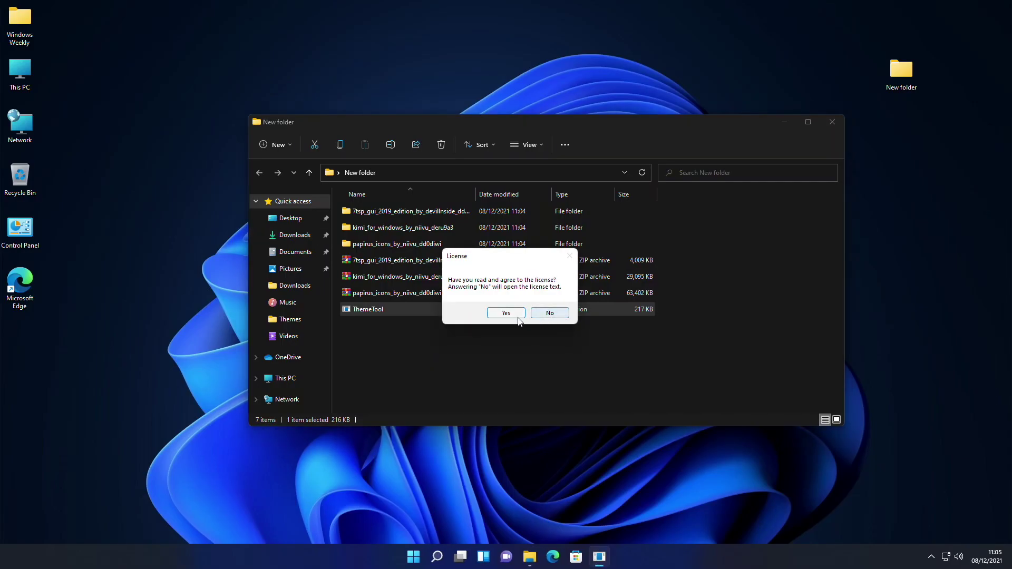
left_click(516, 312)
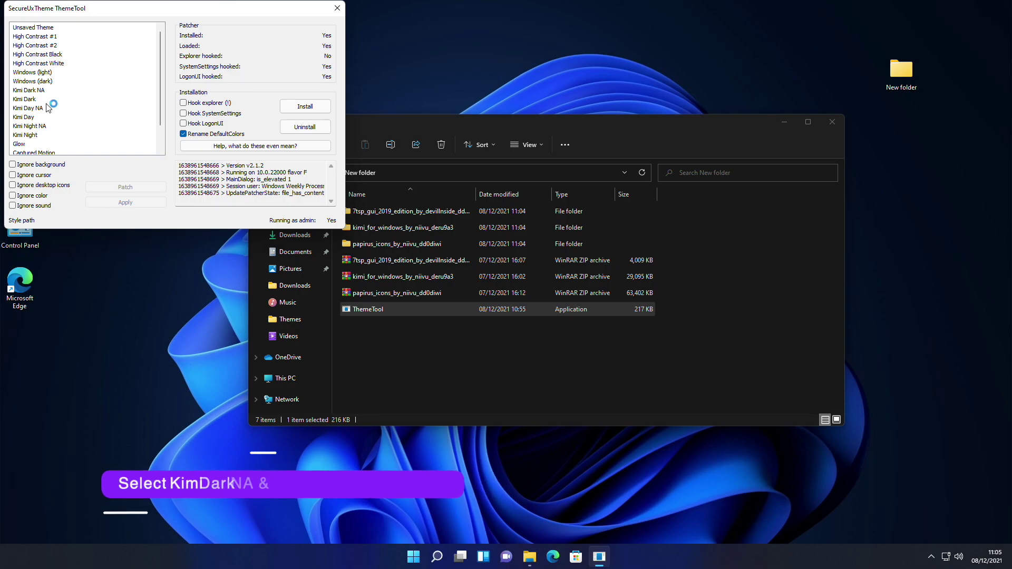
Patch and apply the Kimi Dark NA theme, and close ThemeTool
left_click(19, 92)
left_click(123, 203)
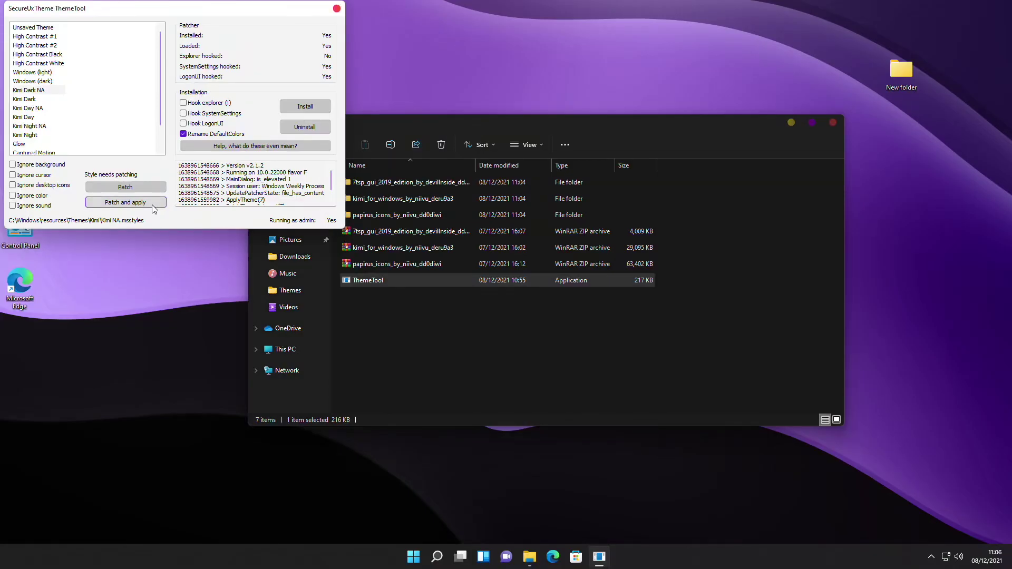
left_click(337, 9)
In the Papirus Icon Theme UPDATED folder, rename 7tsp Papirus Violet.7z.remove to 7tsp Papirus Violet.7z, accept the extension change and return to the parent folder
left_click(406, 213)
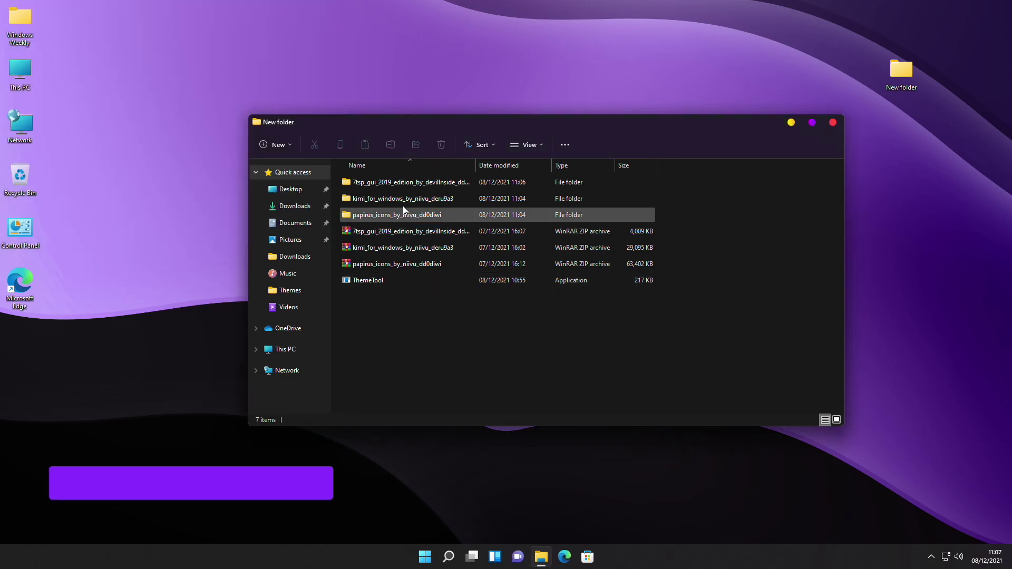
double_click(398, 214)
double_click(397, 188)
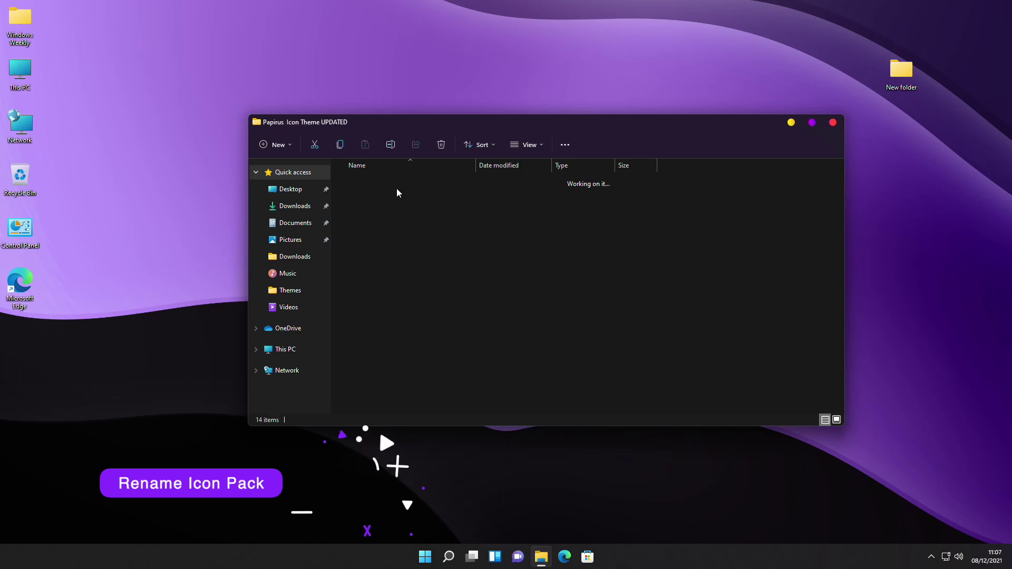
left_click(391, 350)
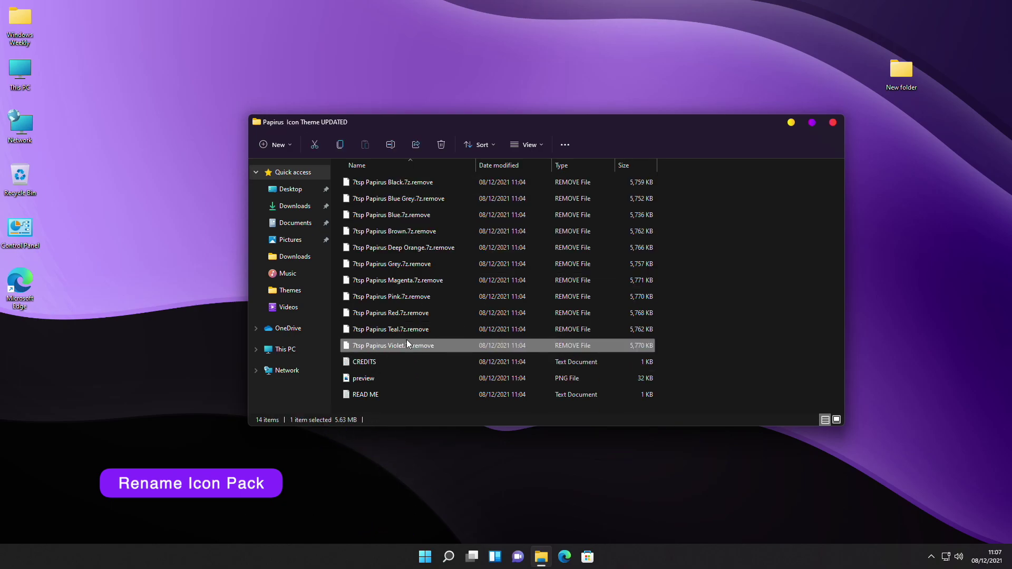
left_click(391, 145)
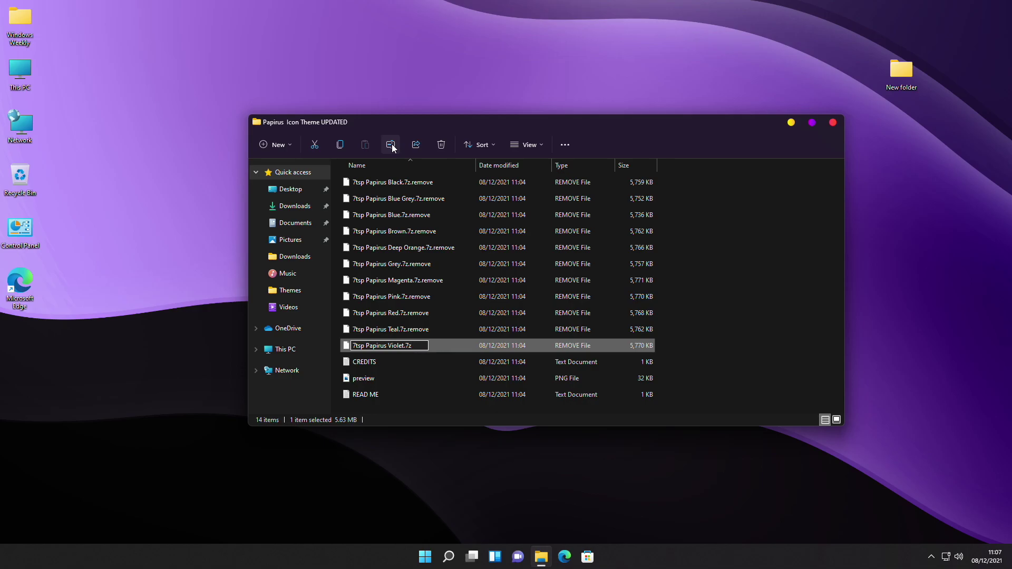
left_click(733, 256)
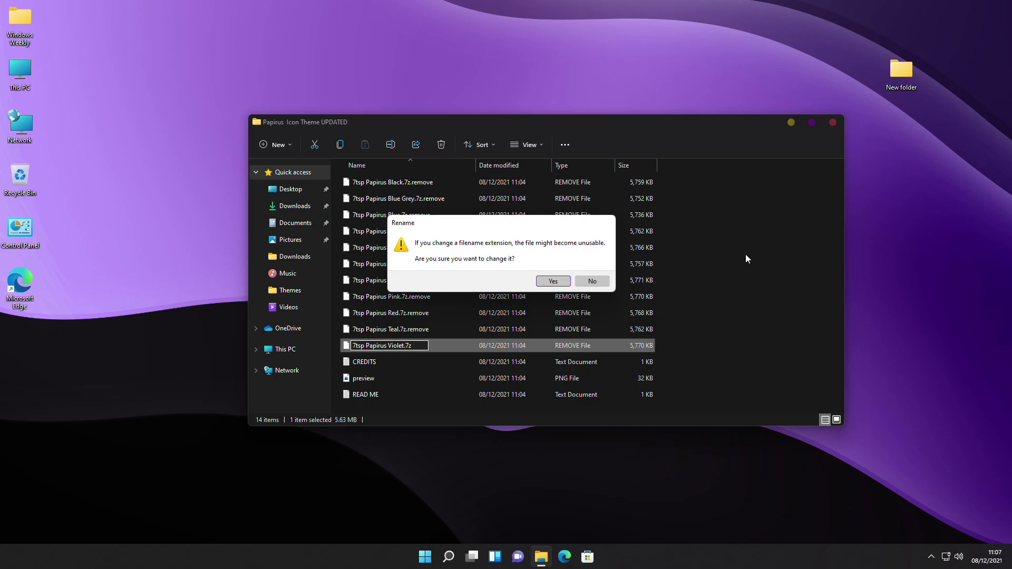
left_click(553, 281)
key("alt+Up")
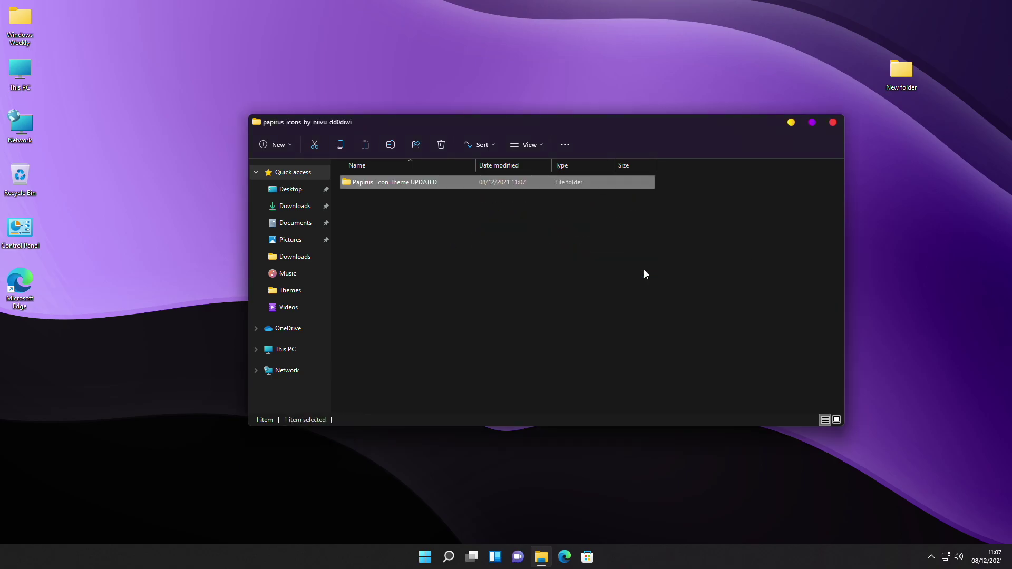
In the 7tsp_gui_2019_edition folder, rename the 7tsp GUI v0.6(2019) file to 7tsp GUI v0.6(2019).exe and accept the extension change
key("alt+Up")
double_click(389, 185)
left_click(389, 184)
left_click(387, 146)
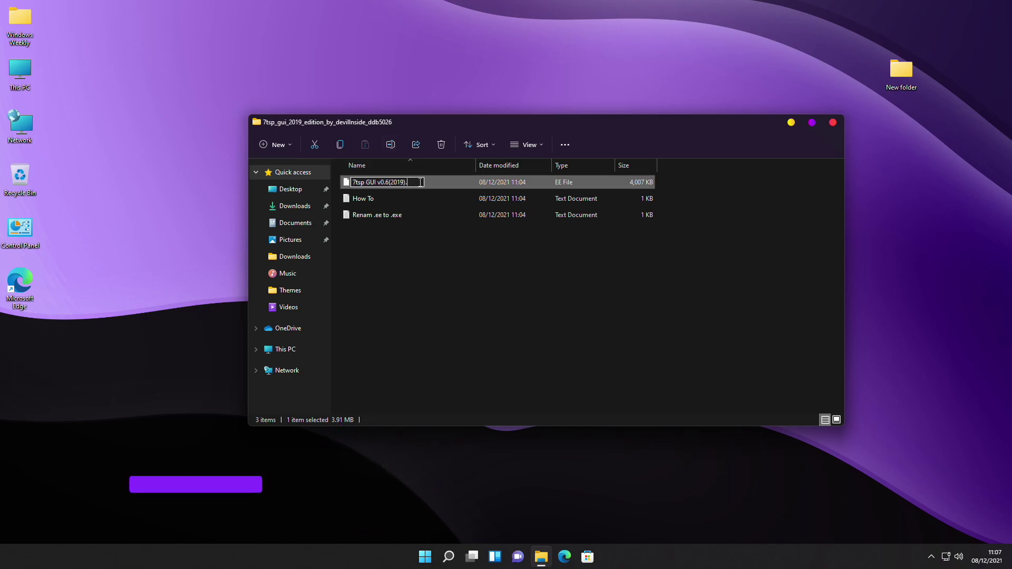
type(".exe")
key("Return")
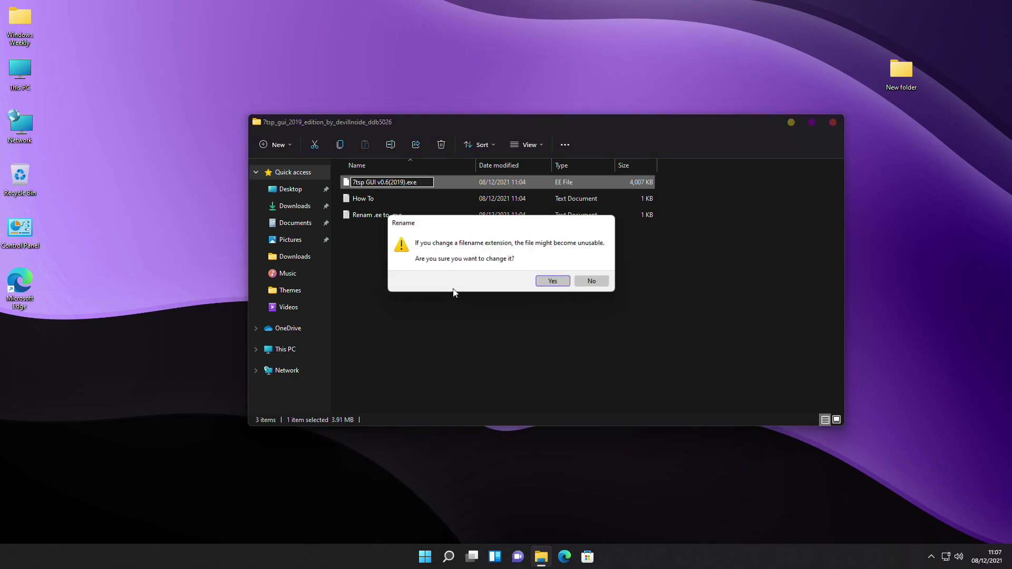
left_click(551, 284)
Run 7tsp GUI v0.6(2019).exe with administrator permission and add 7tsp Papirus Violet.7z from the Papirus Icon Theme UPDATED folder as a custom pack
double_click(421, 187)
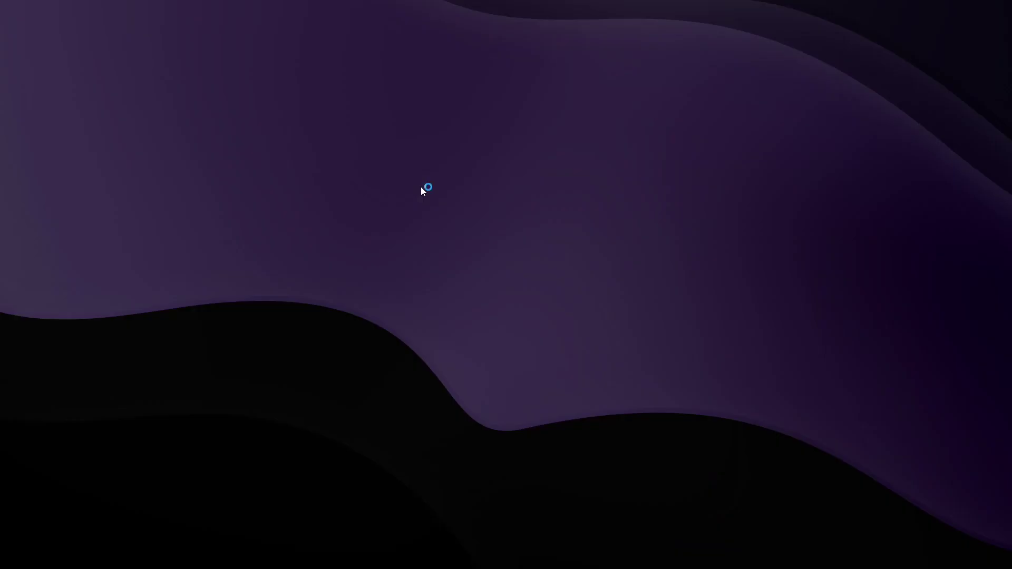
left_click(456, 364)
left_click(416, 223)
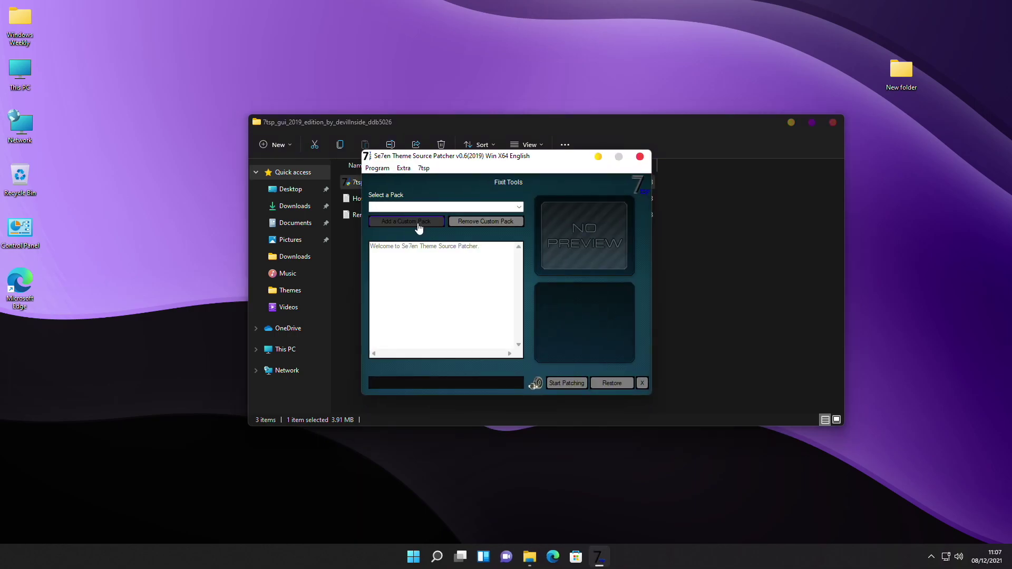
double_click(475, 218)
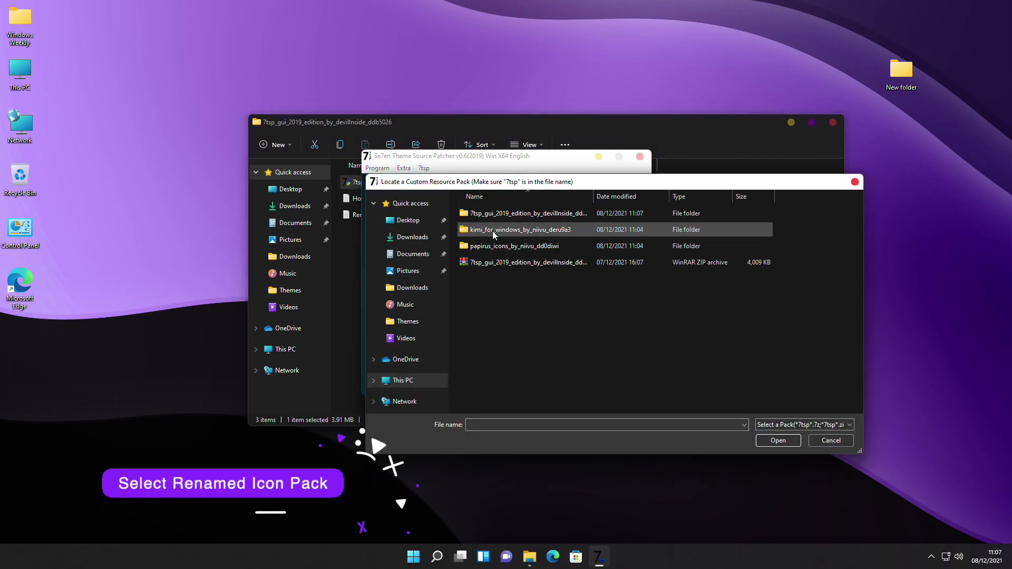
double_click(492, 229)
double_click(496, 215)
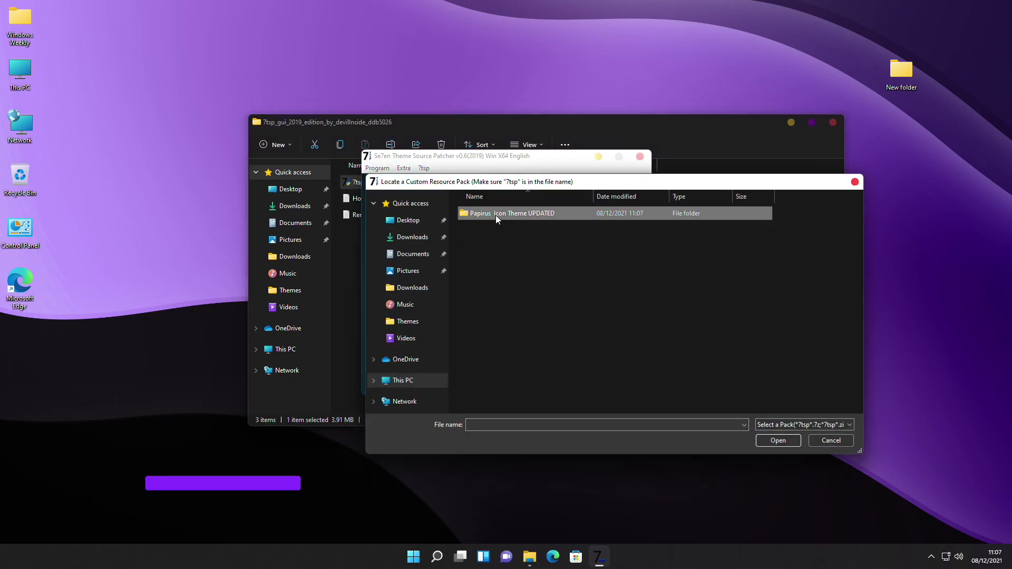
left_click(495, 216)
left_click(775, 440)
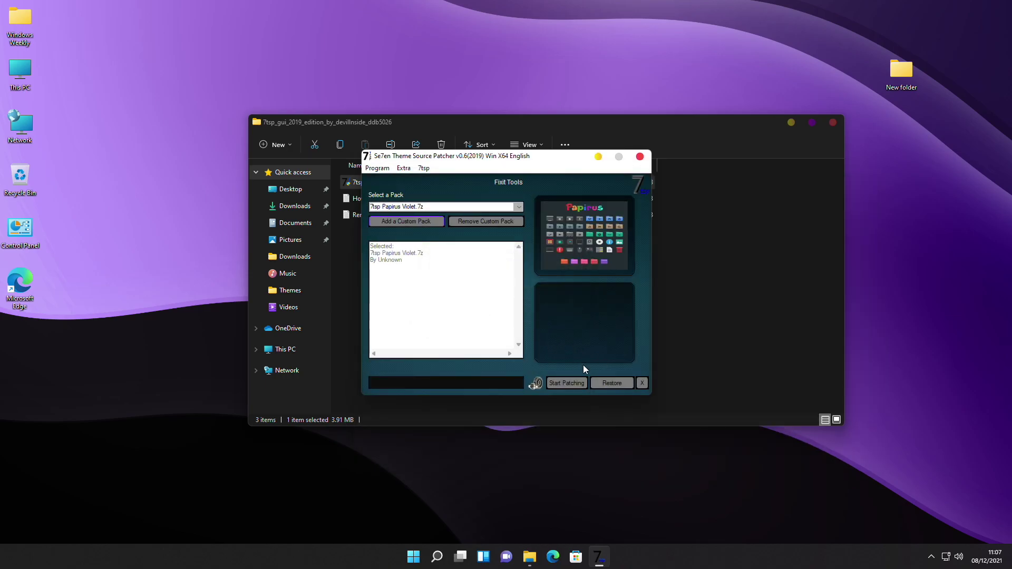
Patch the system with 7tsp Papirus Violet.7z with restore point creation enabled, reboot the computer and acknowledge the patch notice
left_click(567, 387)
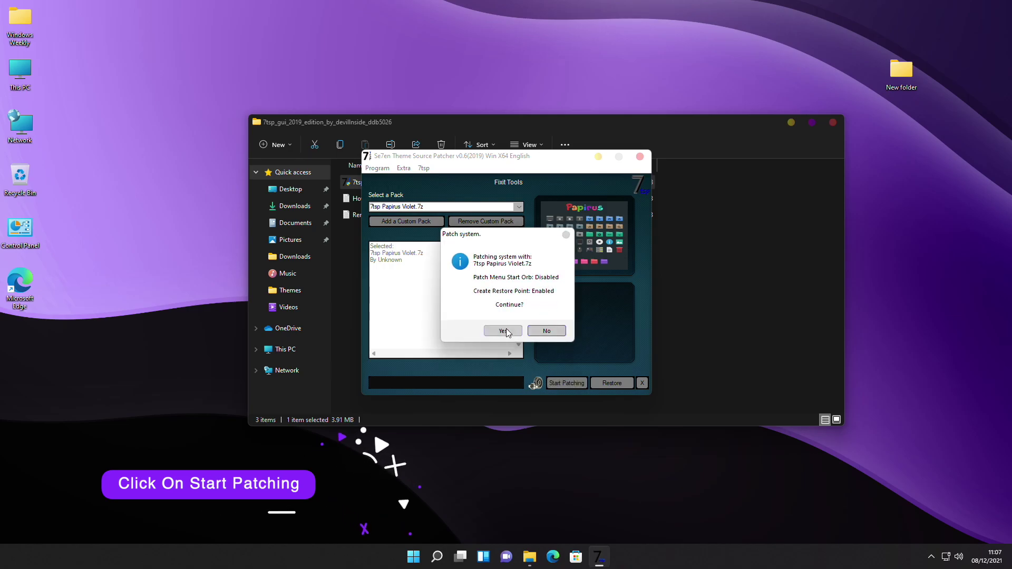
left_click(505, 332)
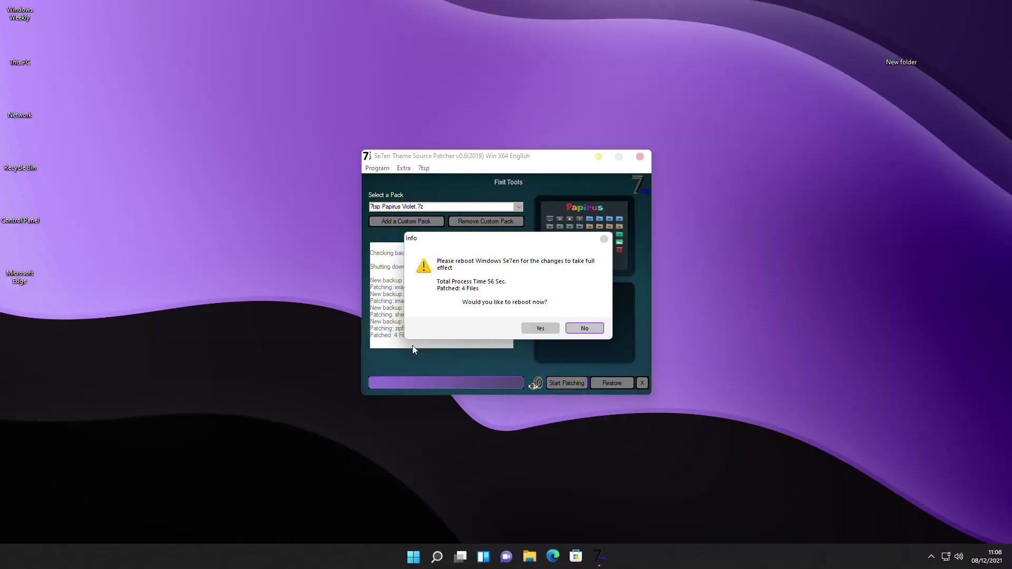
left_click(535, 328)
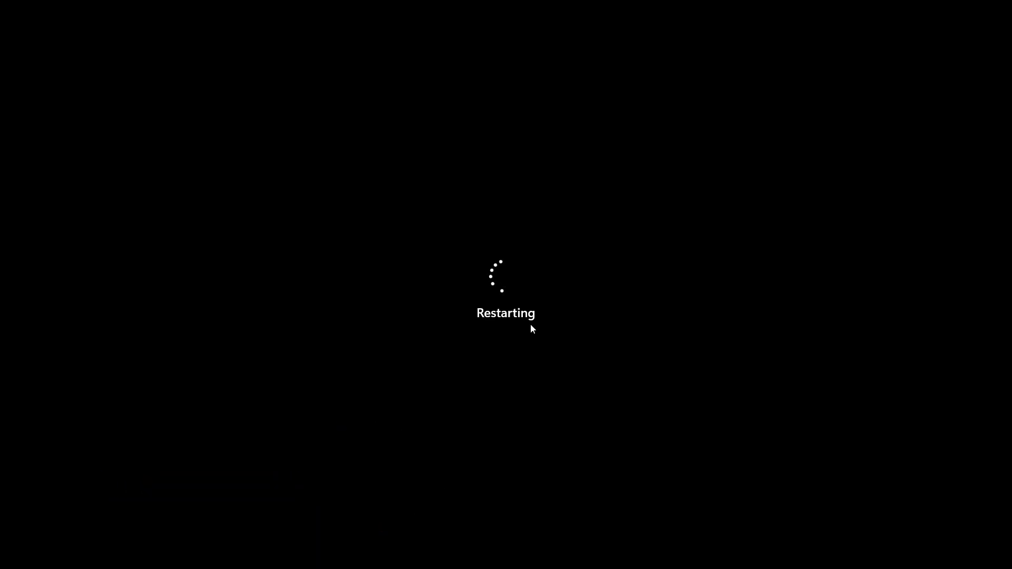
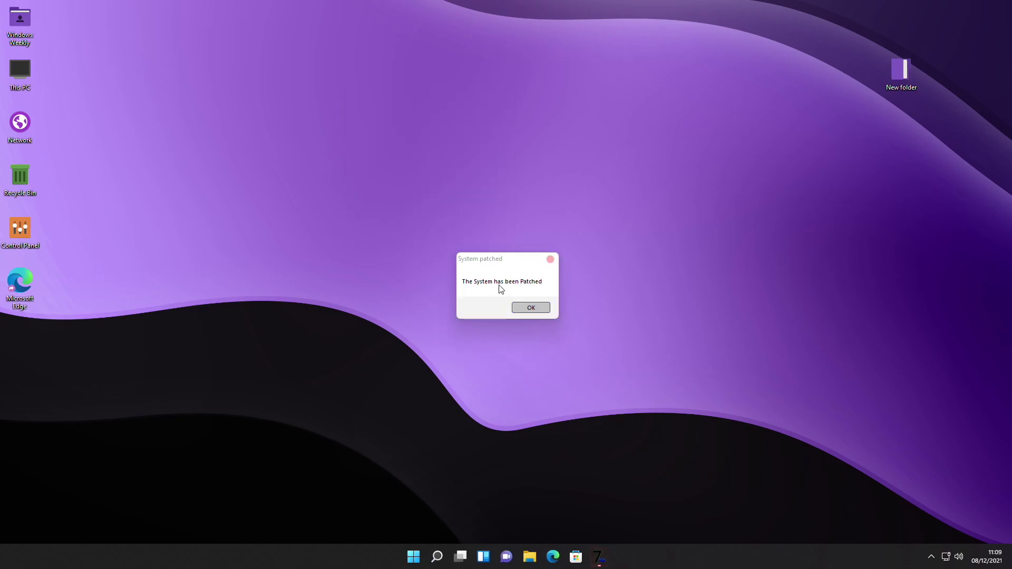
left_click(518, 309)
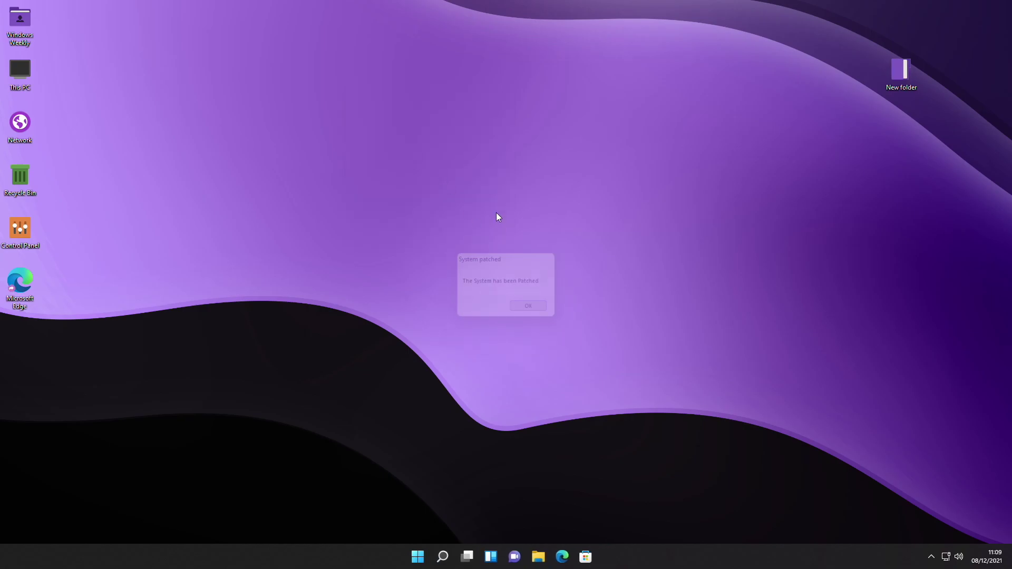
Find Lively Wallpaper in the Microsoft Store by searching for "lively", install and open it, and close the Store
left_click(588, 556)
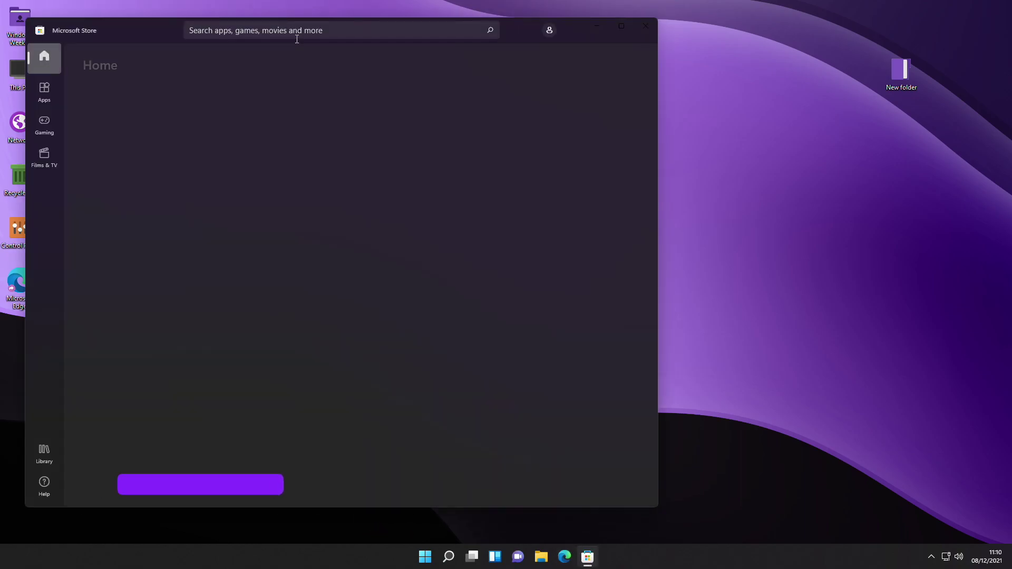
left_click(359, 33)
type("livel")
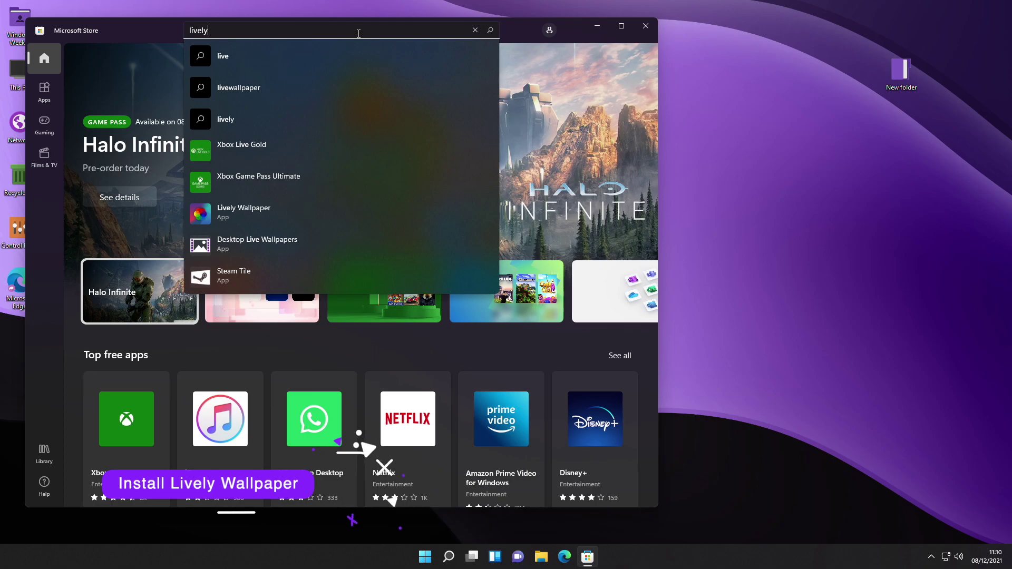
type("y")
left_click(296, 150)
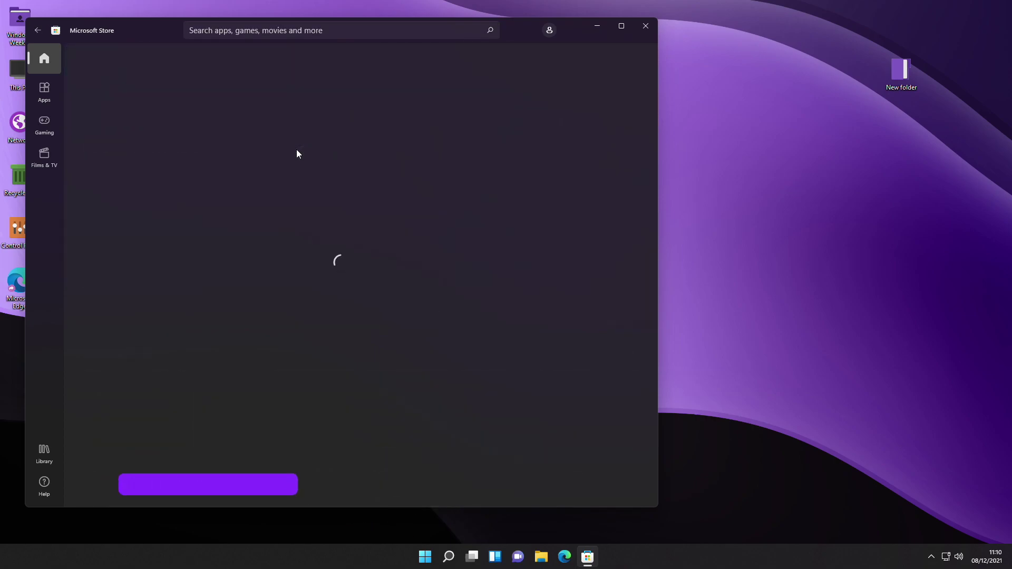
left_click(175, 233)
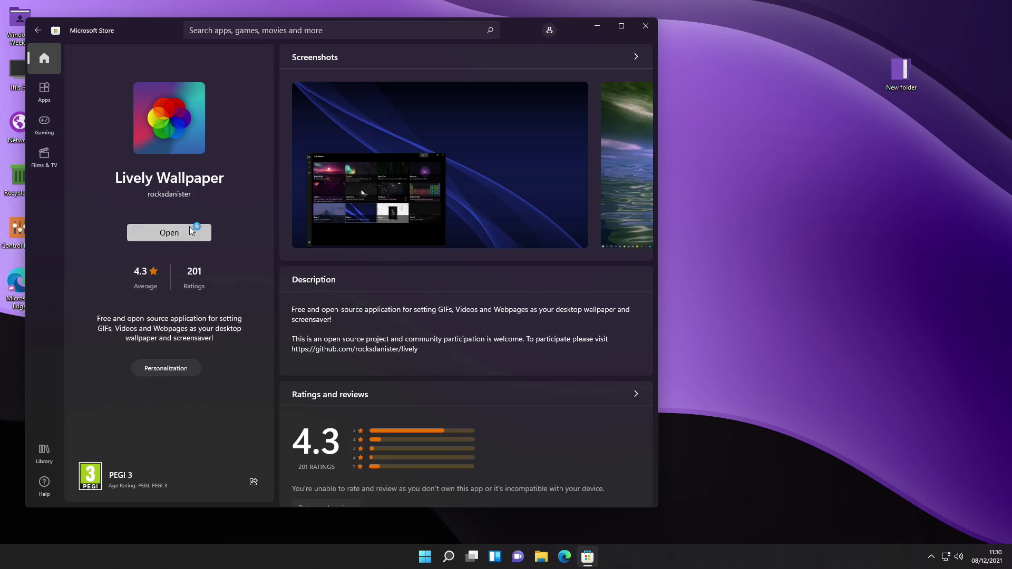
left_click(644, 26)
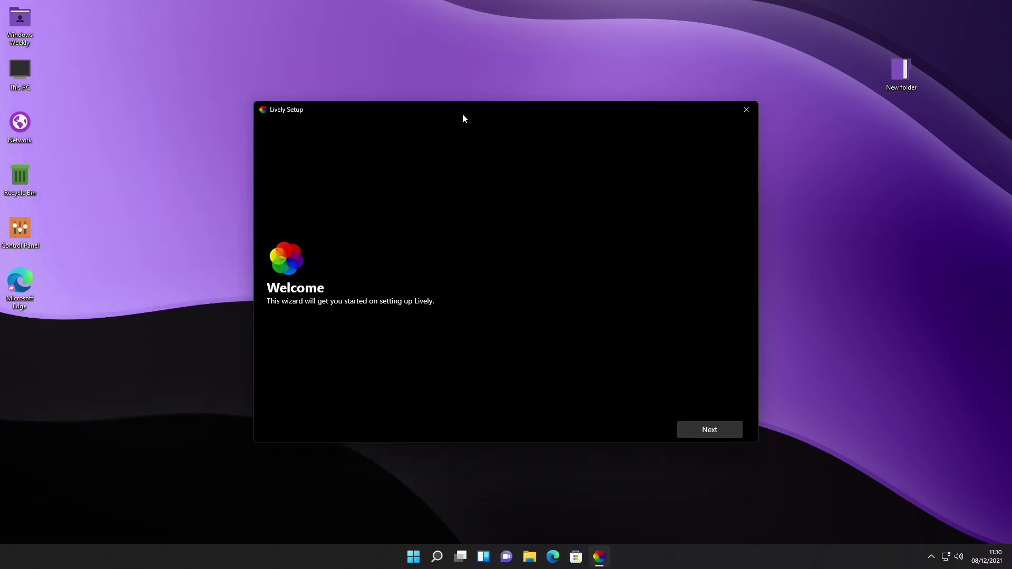
Complete the Lively Setup wizard, keeping Start with Windows on and setting the taskbar theme to Clear
left_click(717, 427)
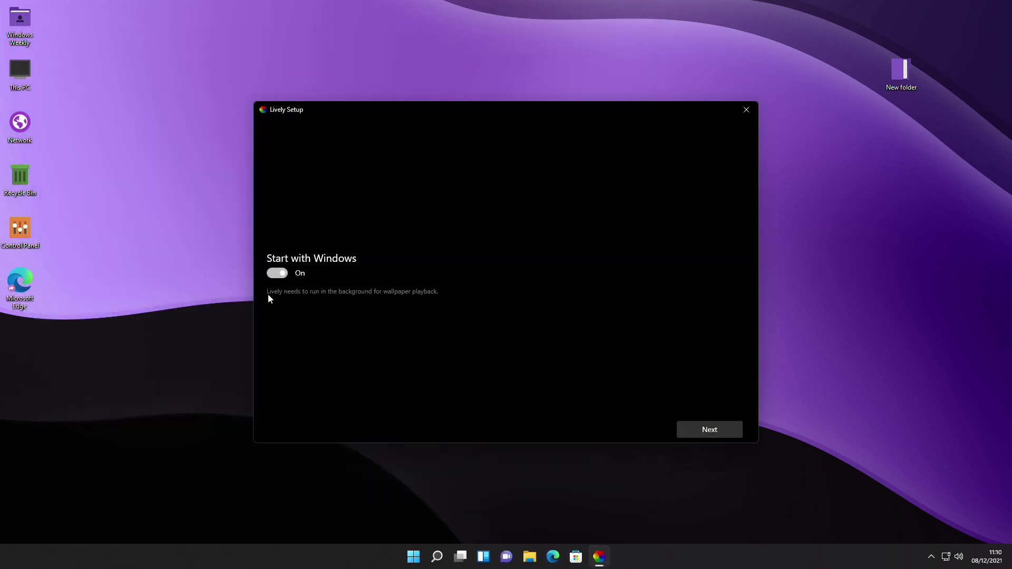
left_click(691, 429)
left_click(313, 274)
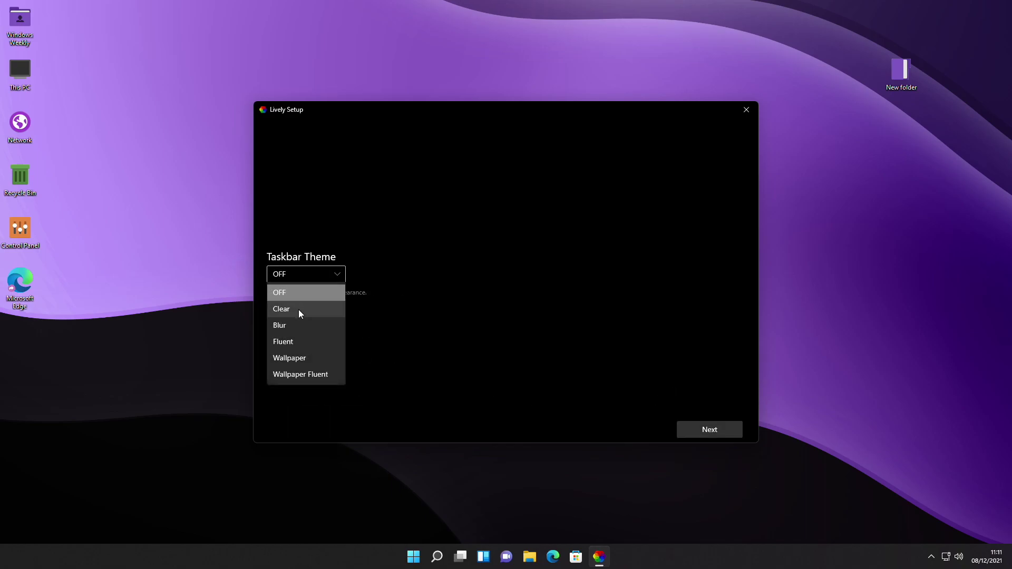
left_click(298, 309)
left_click(738, 431)
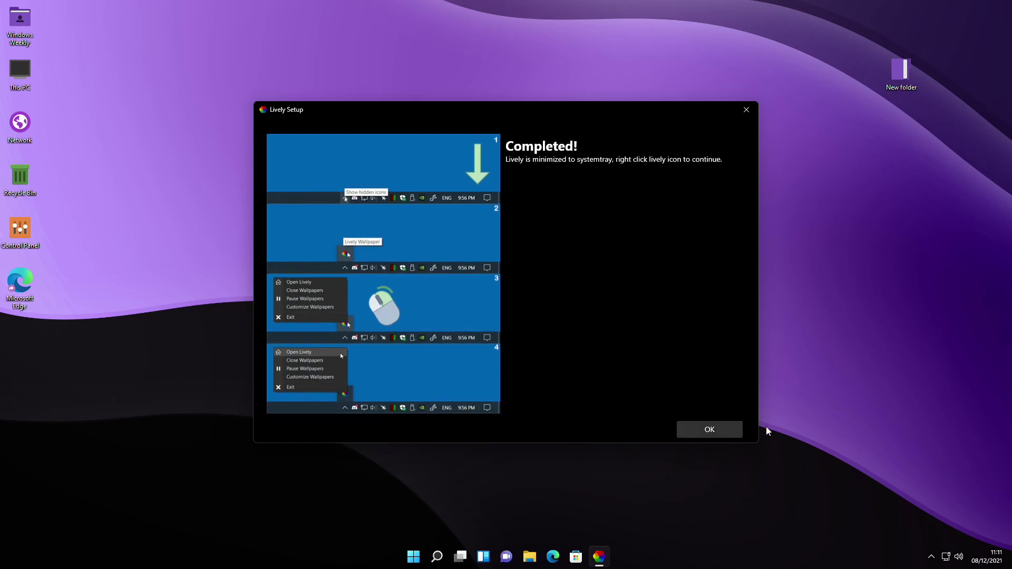
left_click(730, 429)
Apply Rain v2 as the live wallpaper, close the Lively Wallpaper window and refresh the desktop
left_click(422, 156)
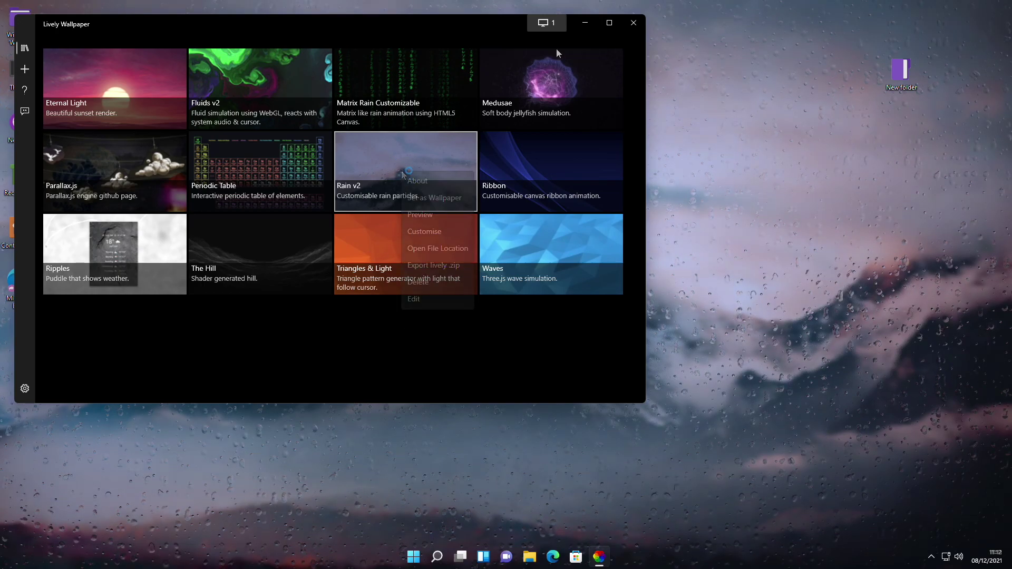
left_click(633, 23)
right_click(533, 154)
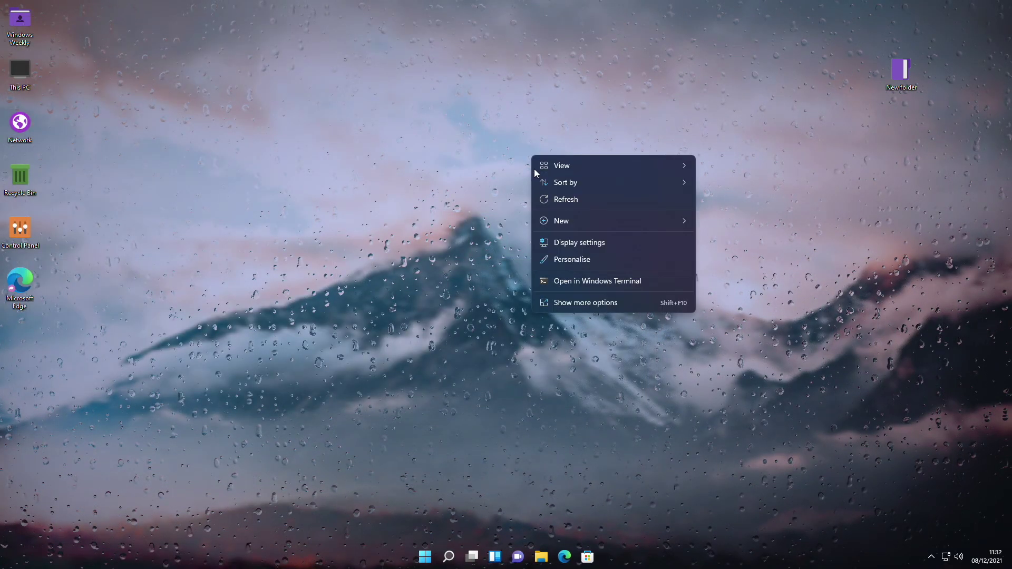
left_click(540, 198)
View the new icons and theme in This PC, close the window and refresh the desktop
double_click(21, 74)
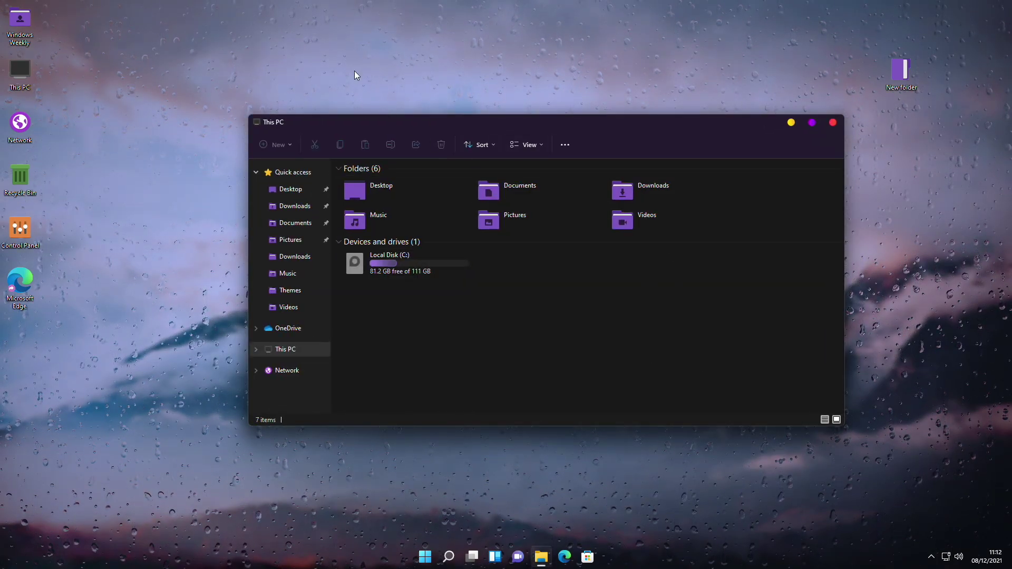
left_click(832, 124)
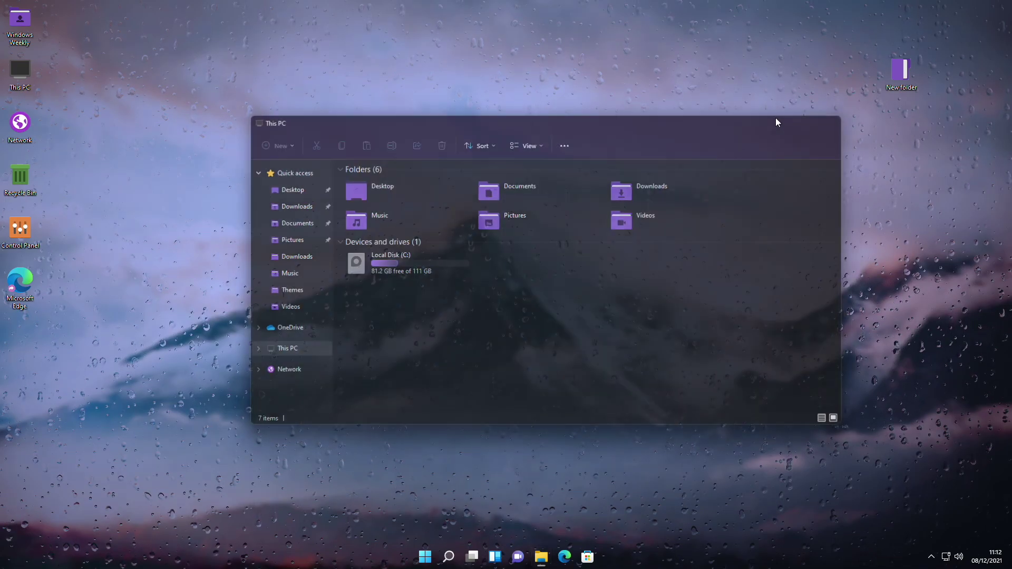
right_click(384, 96)
left_click(422, 142)
Hide all desktop icons
right_click(396, 138)
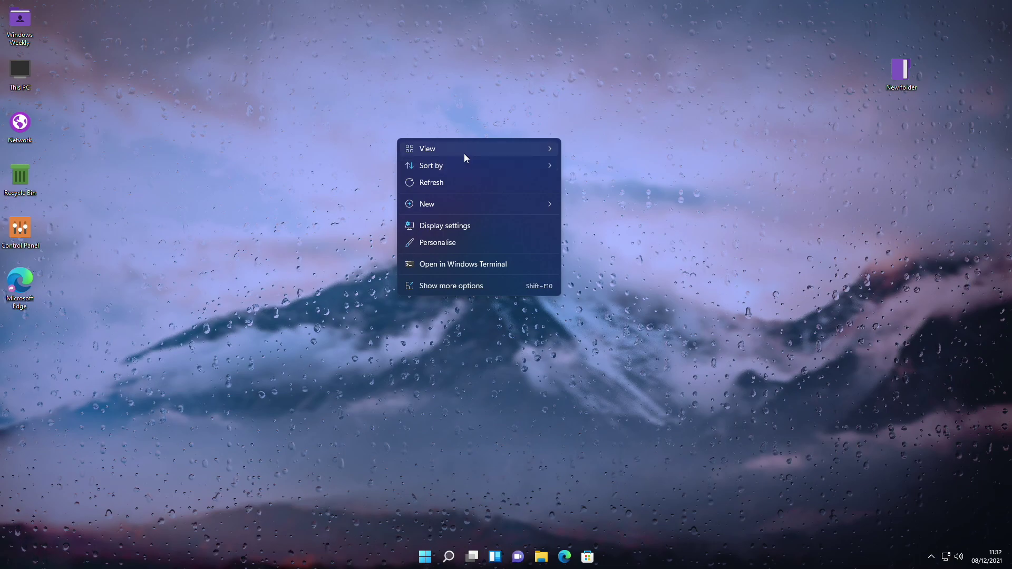
mouse_move(463, 152)
left_click(626, 240)
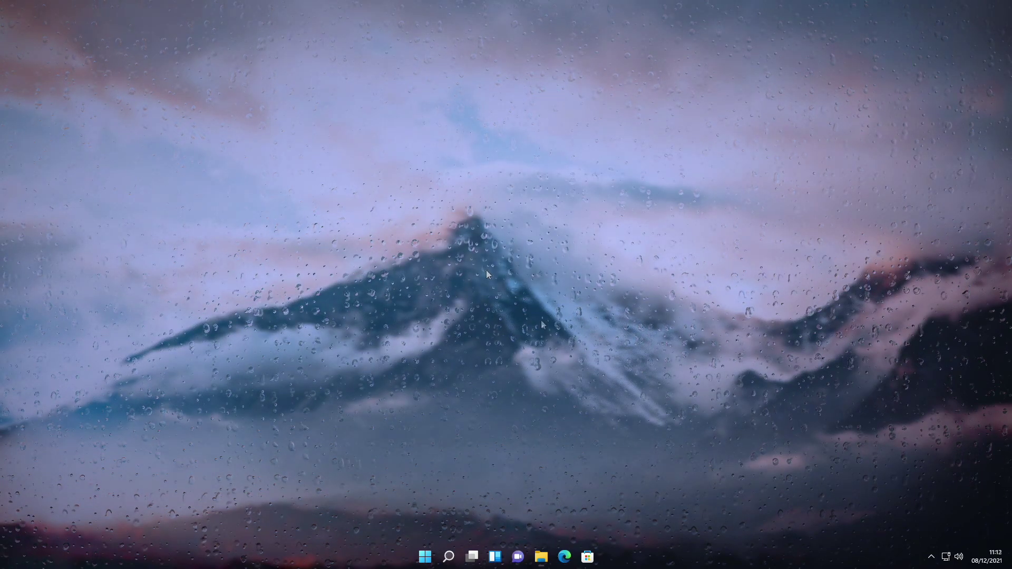
Examine the themed File Explorer, including the contents of Local Disk (C:), and open it again after refreshing the desktop
left_click(541, 558)
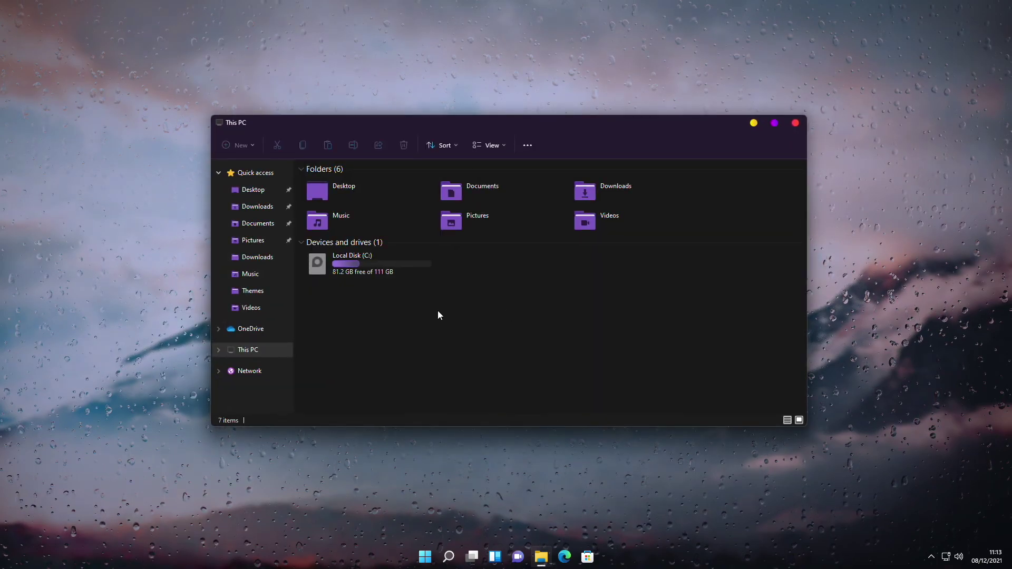
double_click(369, 269)
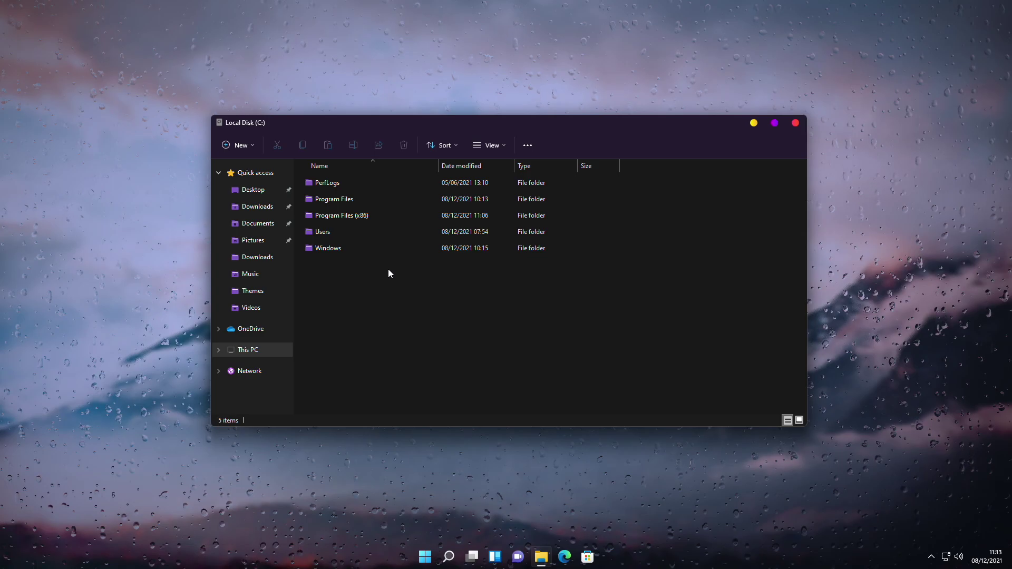
key("alt+Left")
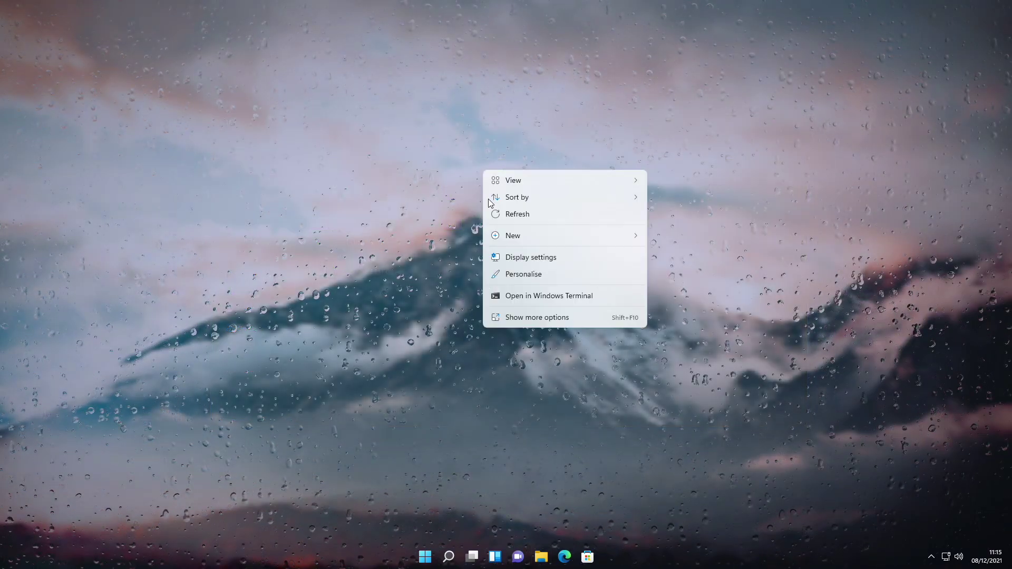
left_click(496, 211)
left_click(542, 558)
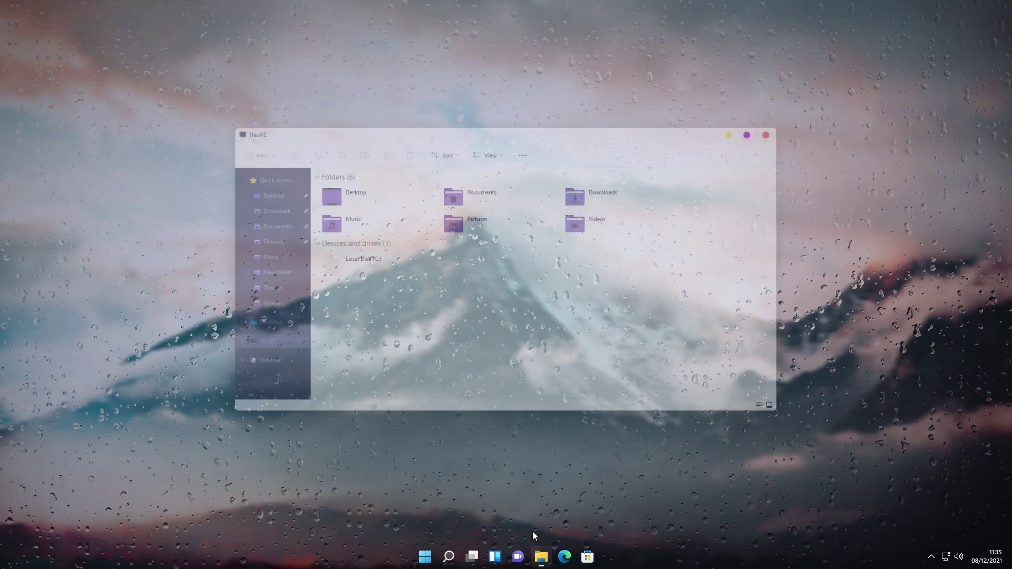